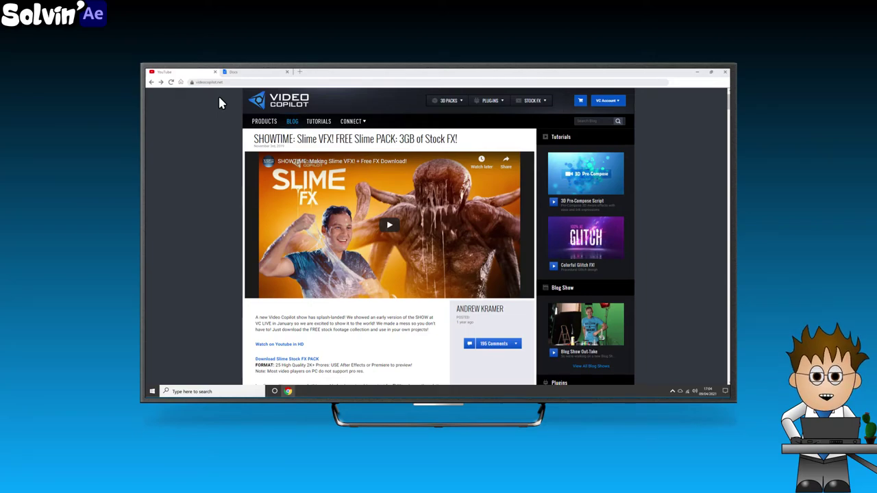
Scroll the FlashBack Express page down to the free Express versus Pro plan comparison
scroll(654, 217, down, 15)
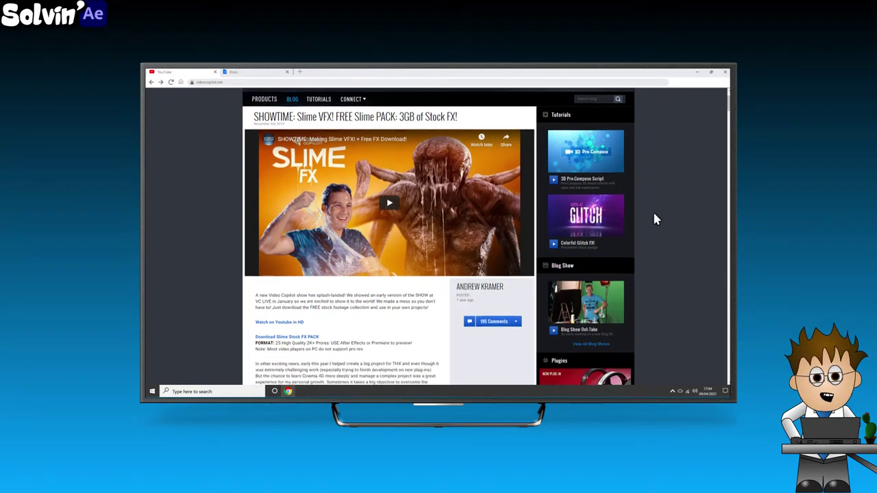
scroll(655, 218, up, 10)
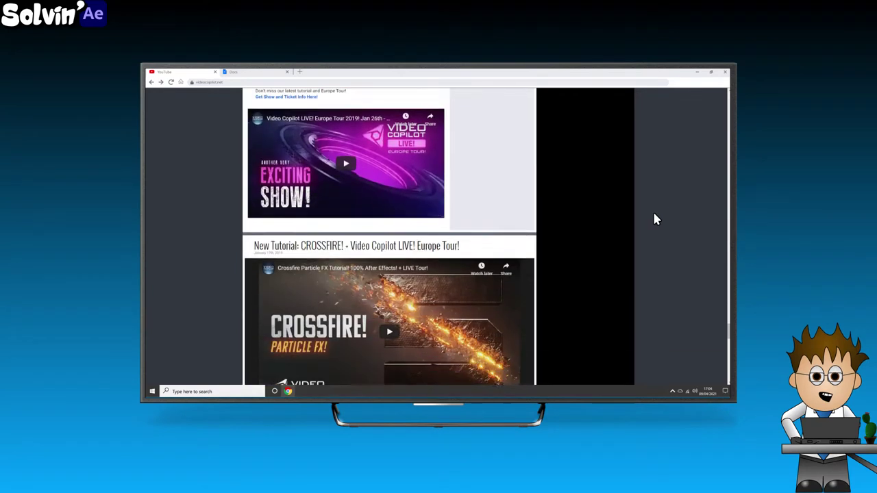
scroll(654, 219, up, 3)
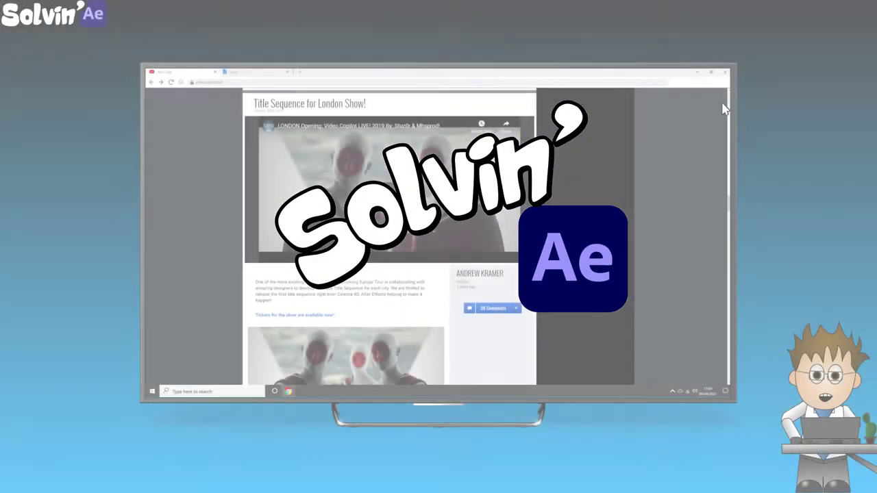
scroll(725, 108, down, 10)
scroll(648, 123, up, 10)
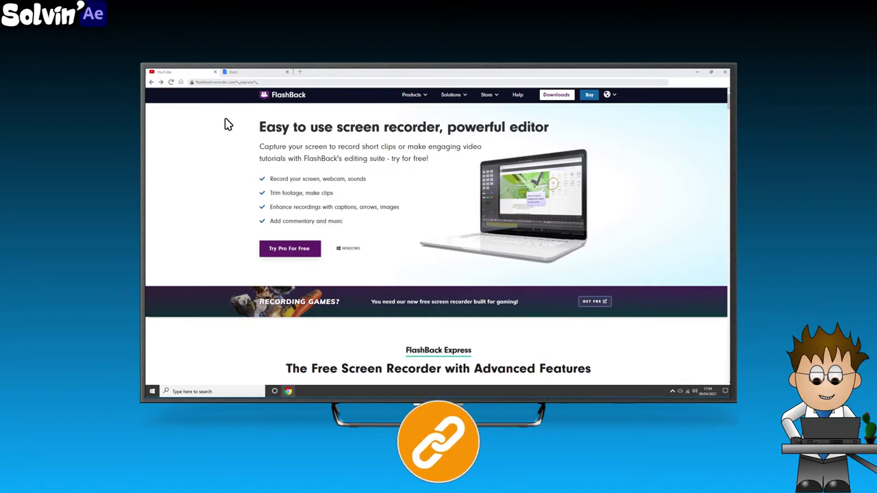
scroll(228, 125, down, 1)
scroll(229, 125, down, 3)
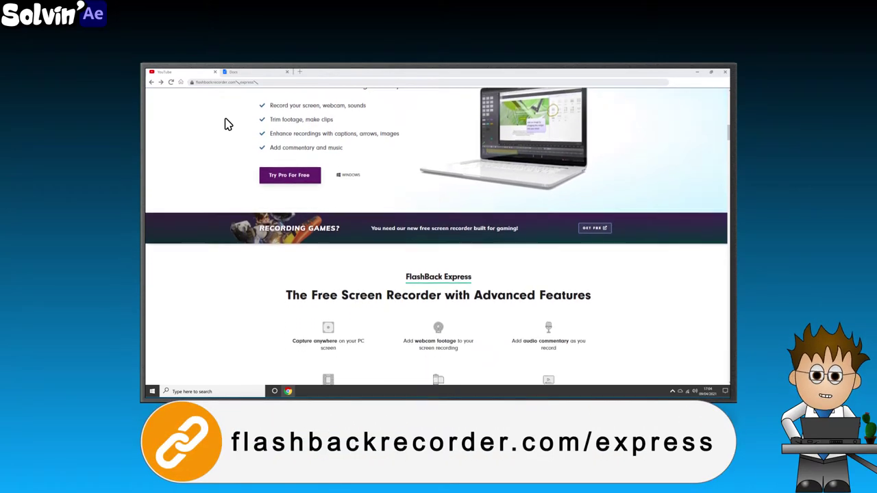
scroll(228, 124, down, 3)
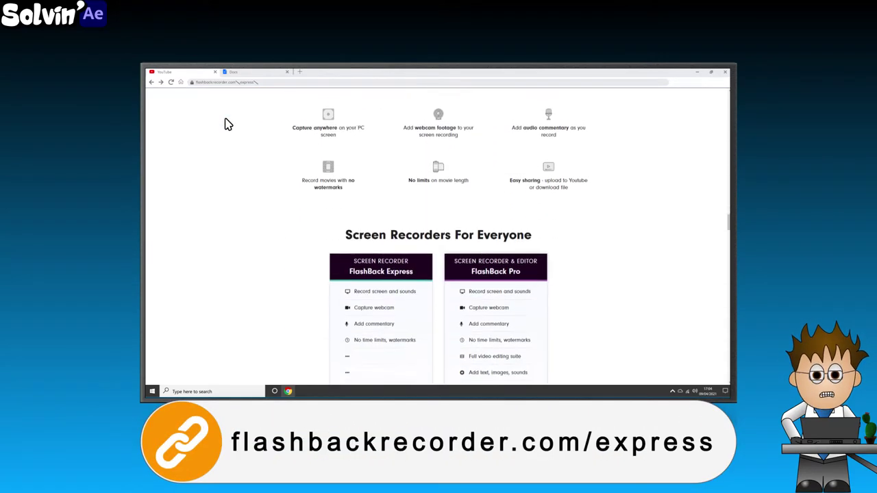
scroll(229, 124, down, 1)
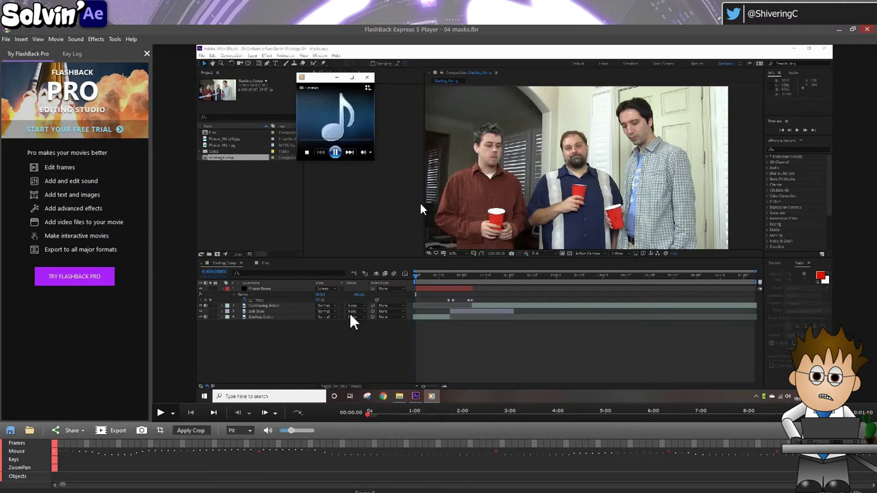
Keep the Highlight Cursor effect's cursor size at Extra large and confirm the properties
click(96, 39)
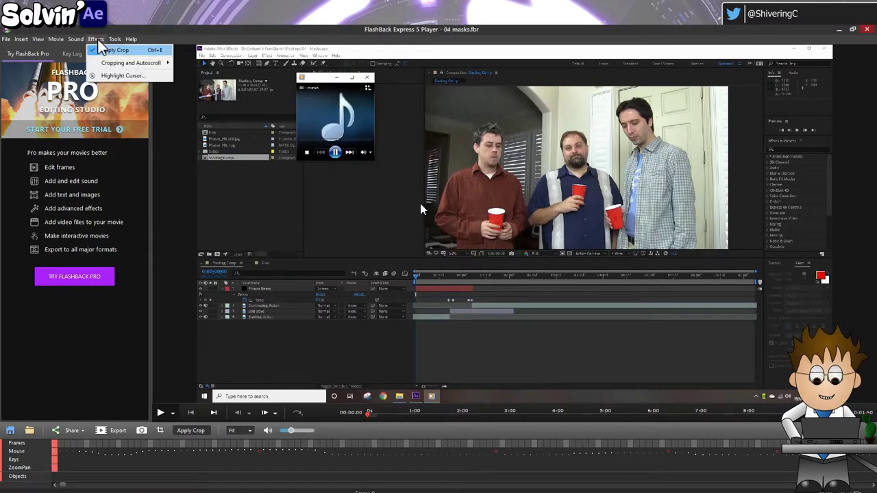
click(137, 80)
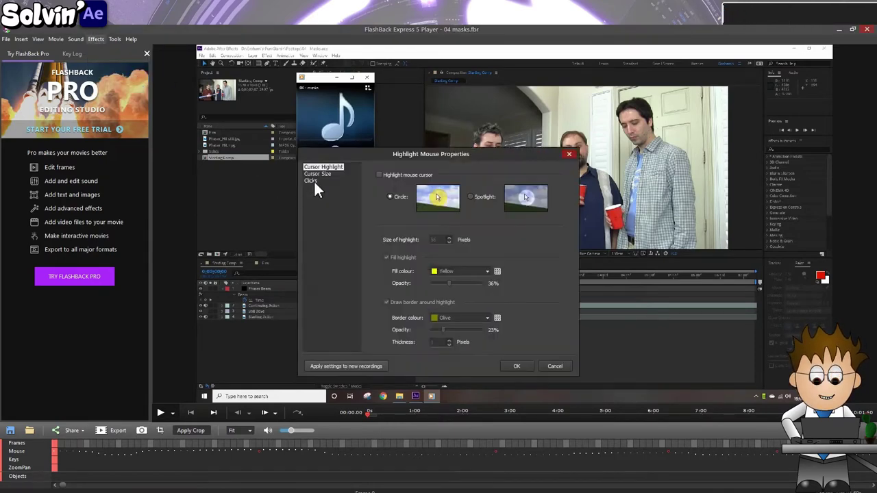
click(329, 173)
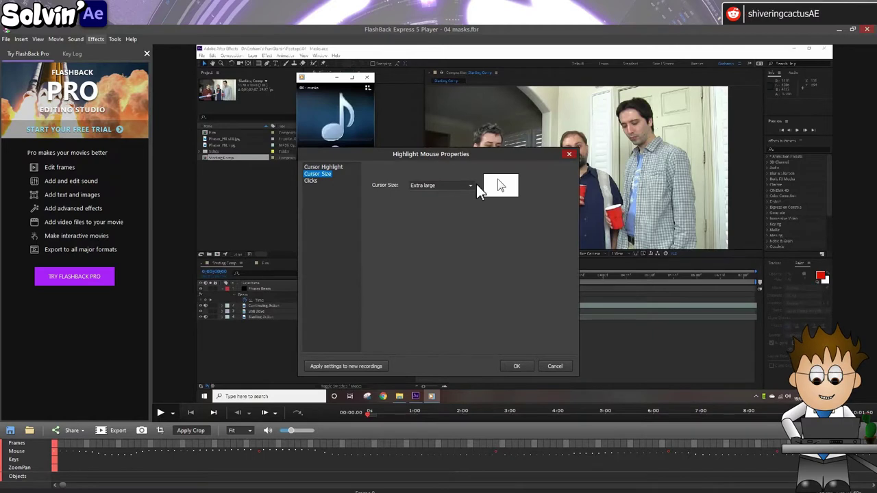
click(458, 184)
click(457, 184)
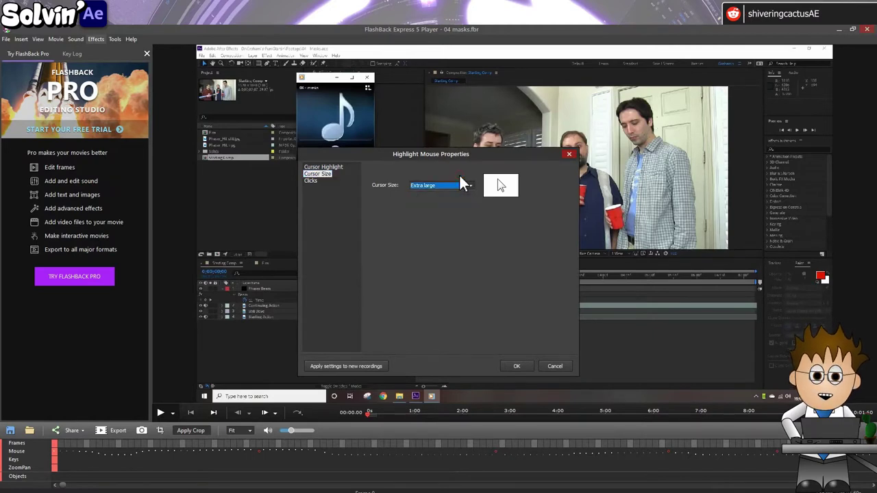
click(517, 366)
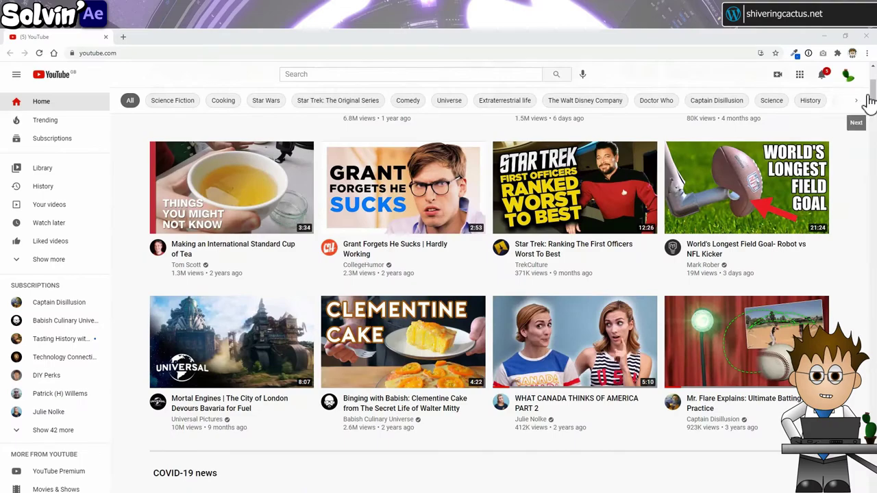
Capture the full YouTube home page with GoFullPage and download it as a PNG image
drag(869, 100, 865, 73)
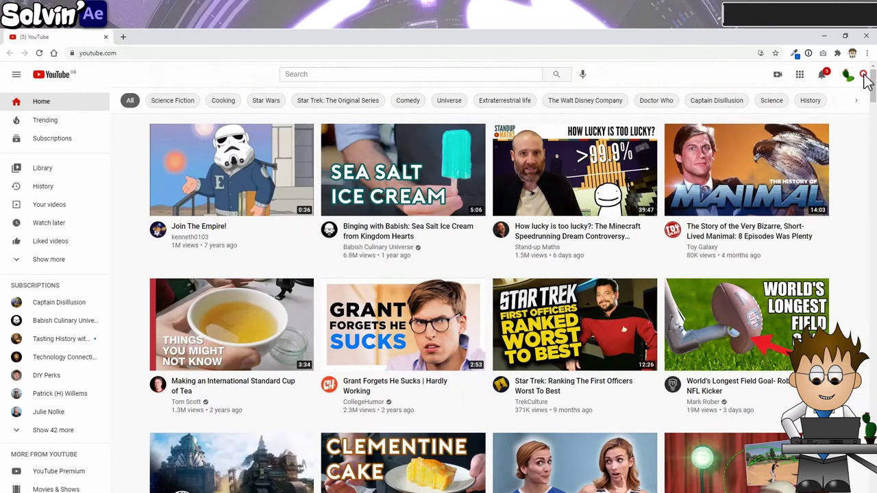
click(823, 52)
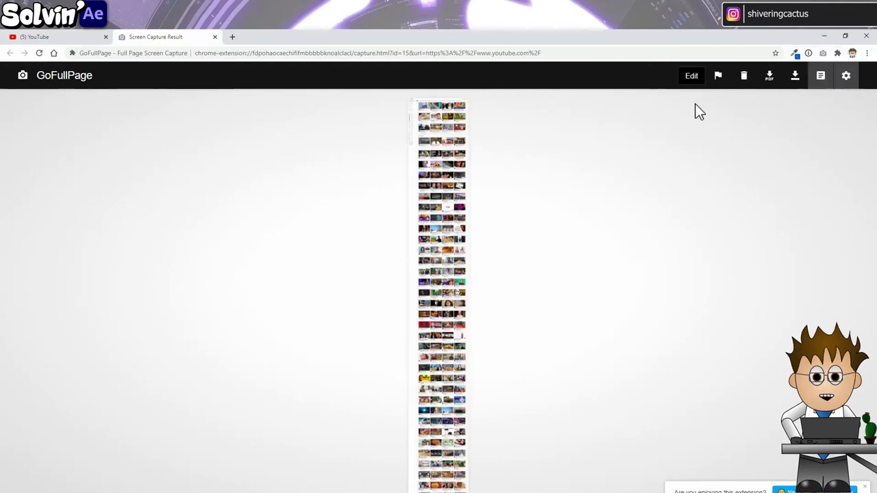
click(796, 78)
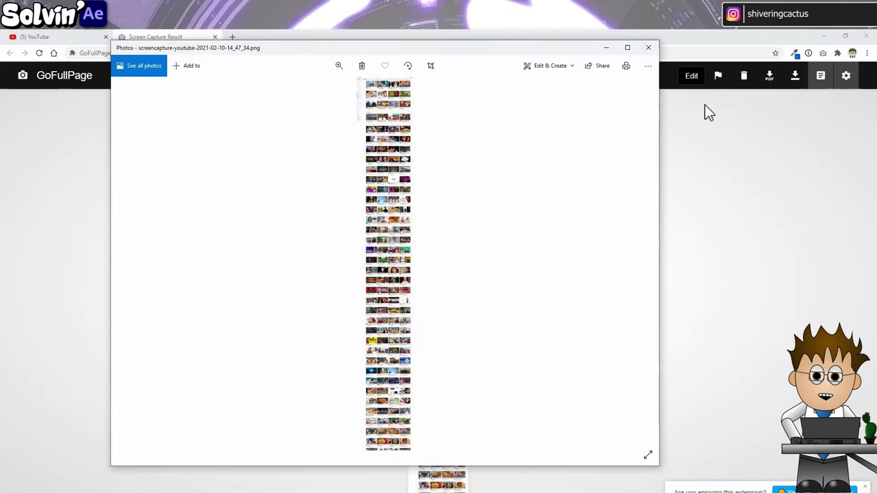
Download the capture as a PDF and set its Image Size resolution to 300 pixels/inch
click(649, 47)
click(772, 81)
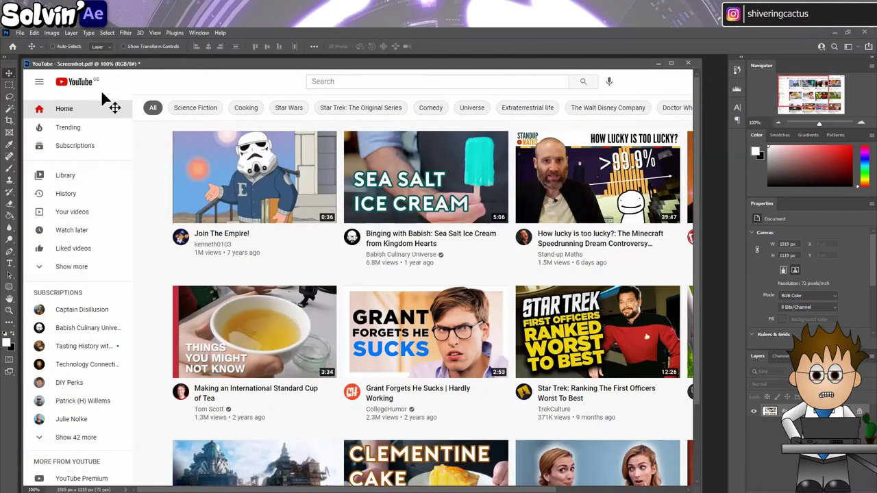
click(51, 32)
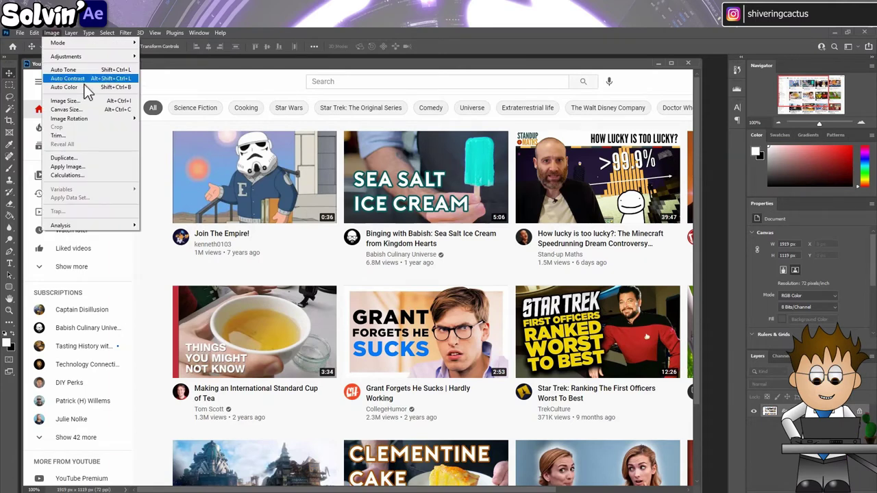
click(85, 86)
text(300)
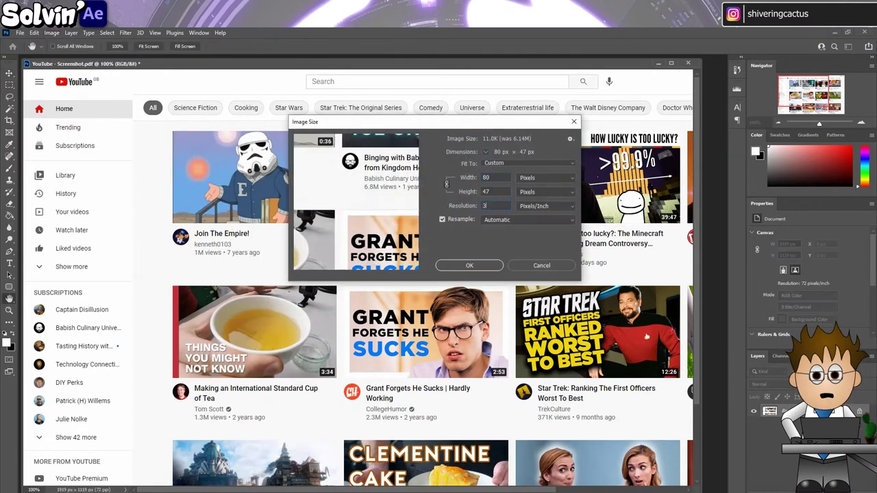
click(467, 267)
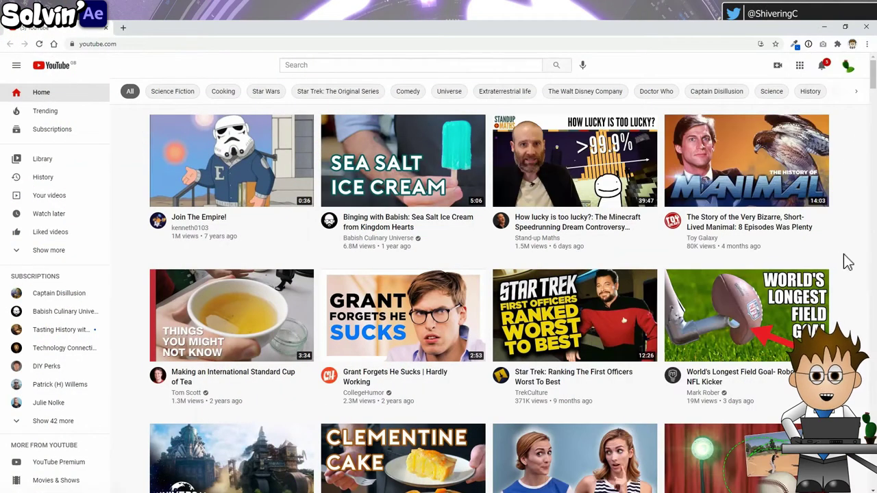
Show YouTube as an iPhone 6/7/8 screen in Developer tools and start a GoFullPage capture
click(867, 44)
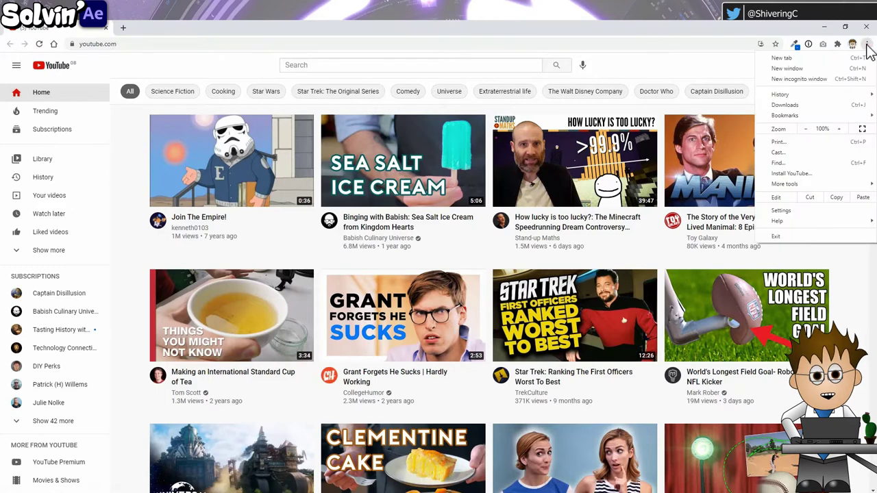
mouse_move(832, 185)
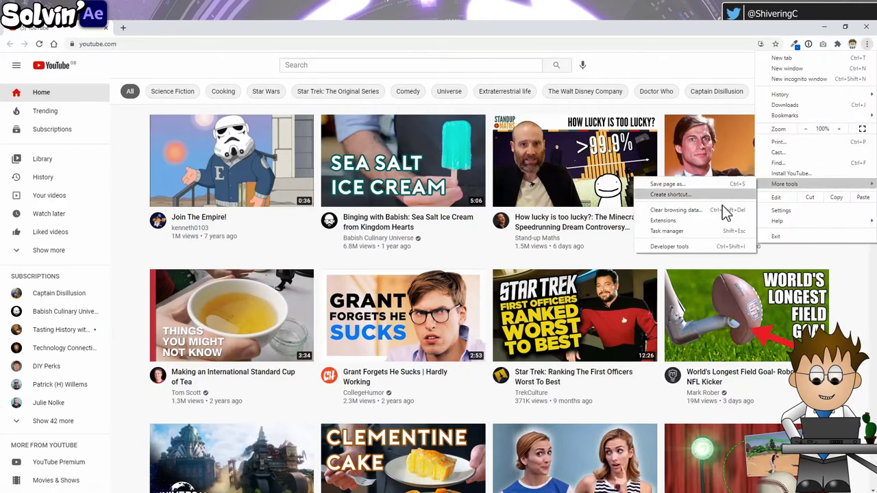
click(711, 249)
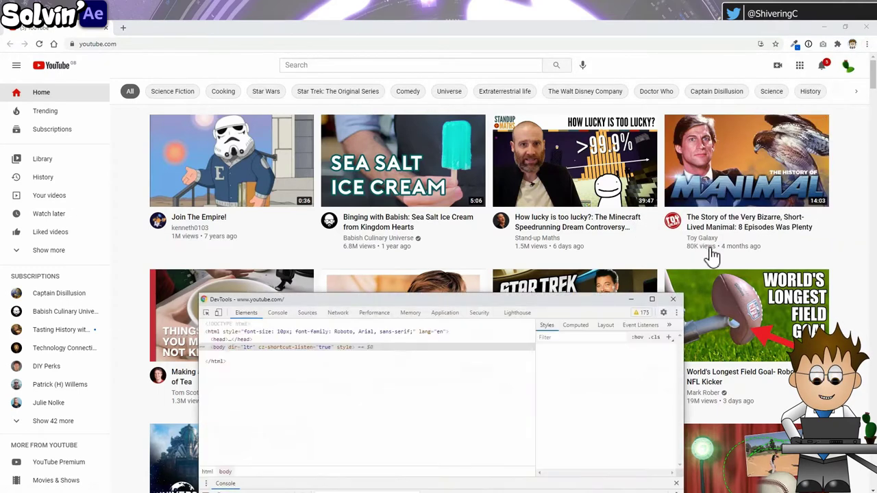
click(219, 313)
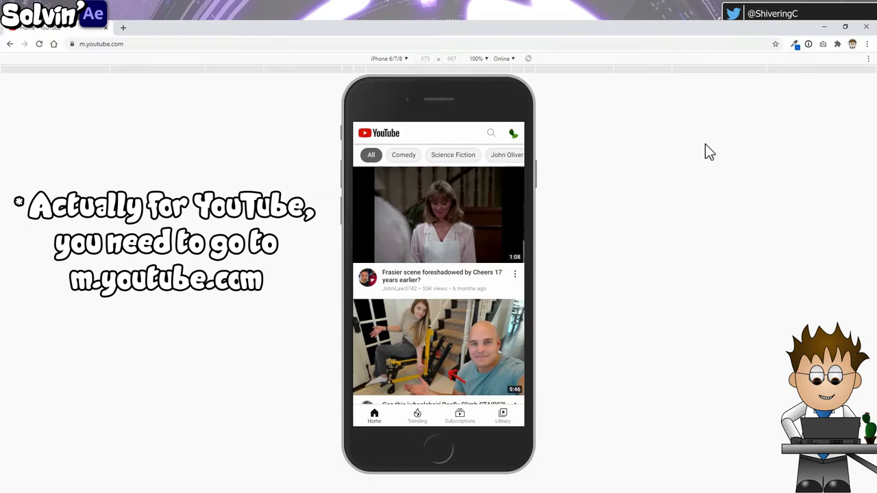
click(824, 44)
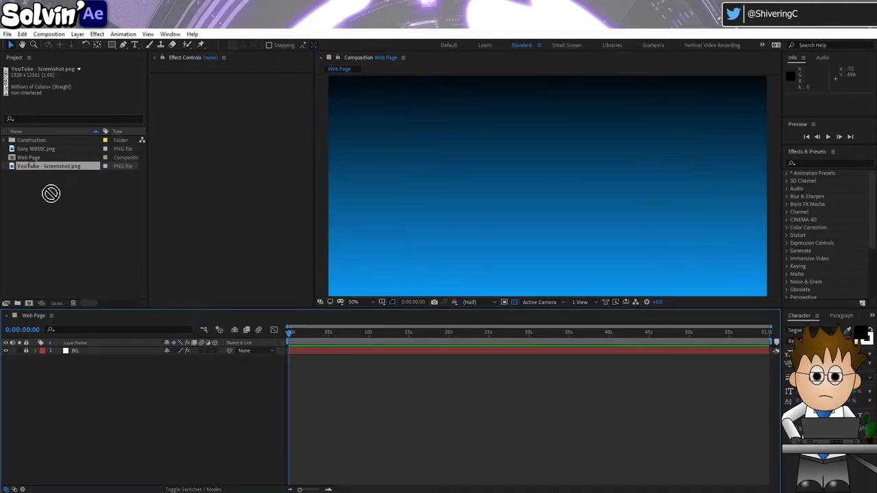
Add YouTube - Screenshot.png to the Web Page composition
drag(51, 193, 64, 355)
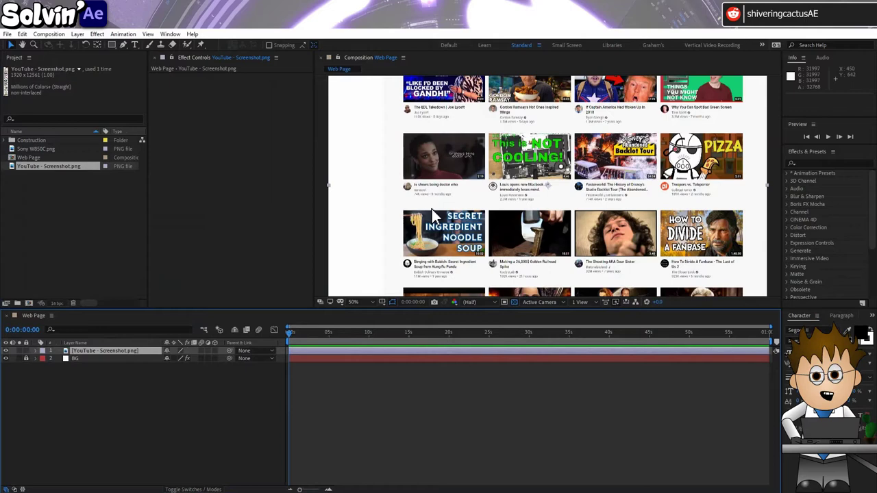
key(comma)
key(comma)
key(comma)
key(comma)
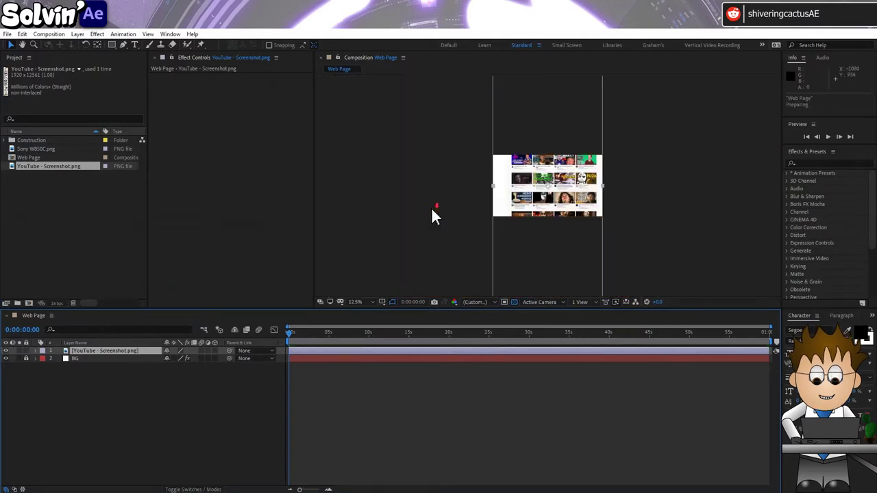
key(comma)
key(comma)
key(comma)
key(comma)
key(period)
key(period)
key(period)
key(period)
key(period)
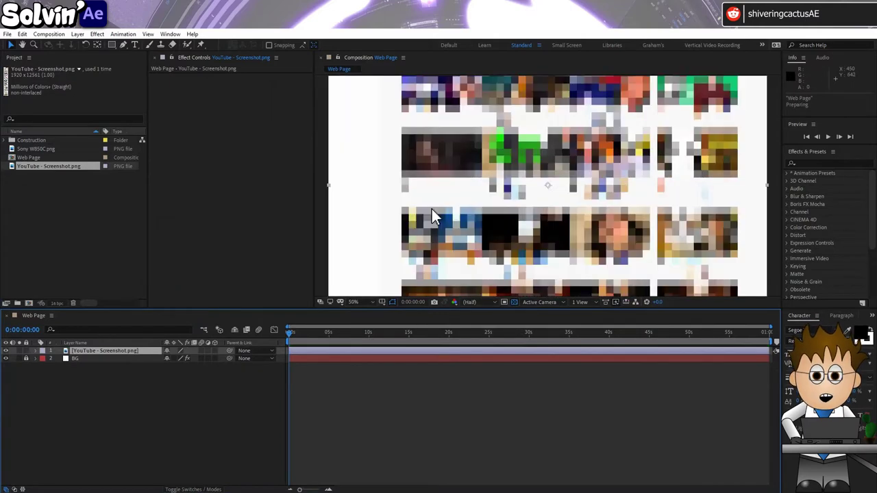
Fit the viewer and add the Sony W850C.png monitor frame as layer 1
click(353, 301)
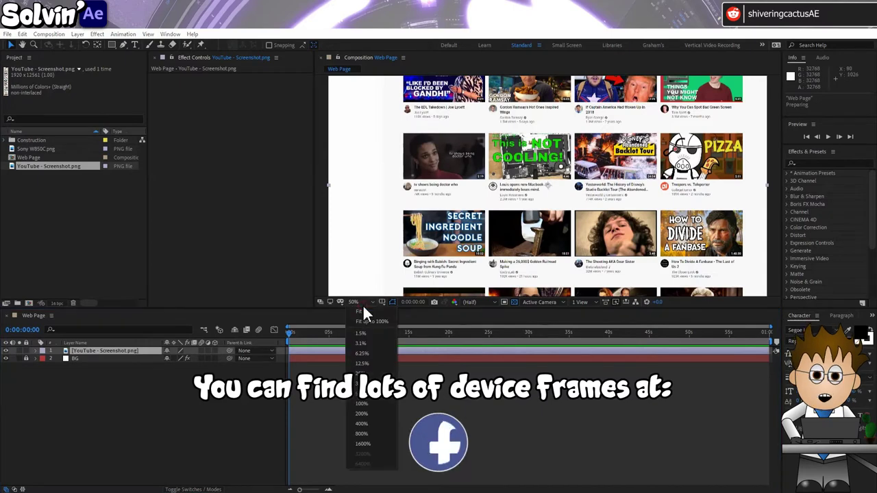
click(372, 317)
key(period)
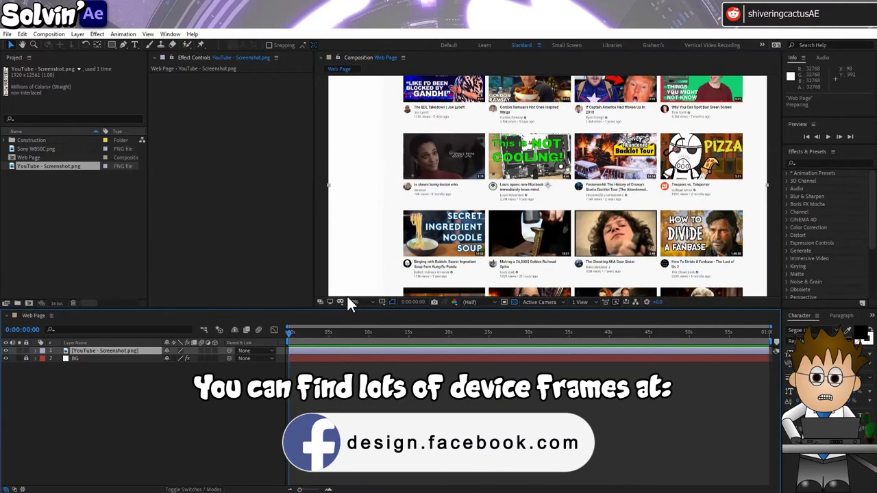
click(353, 301)
click(368, 322)
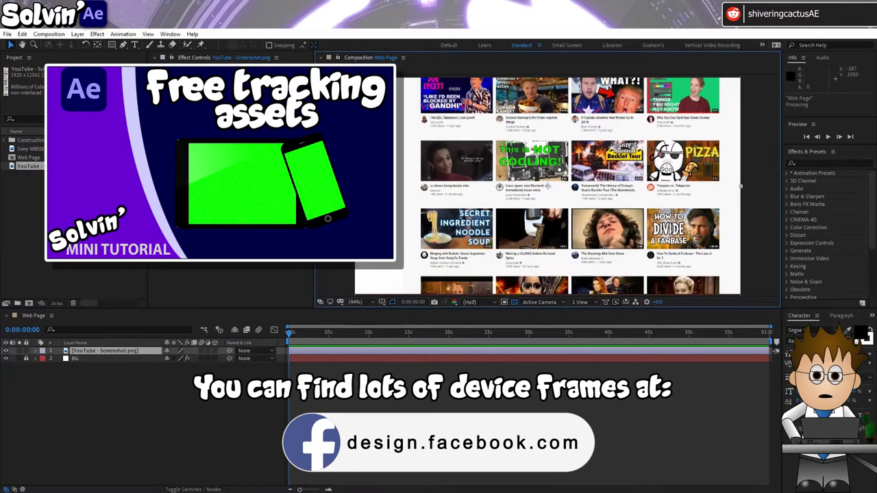
drag(27, 149, 76, 360)
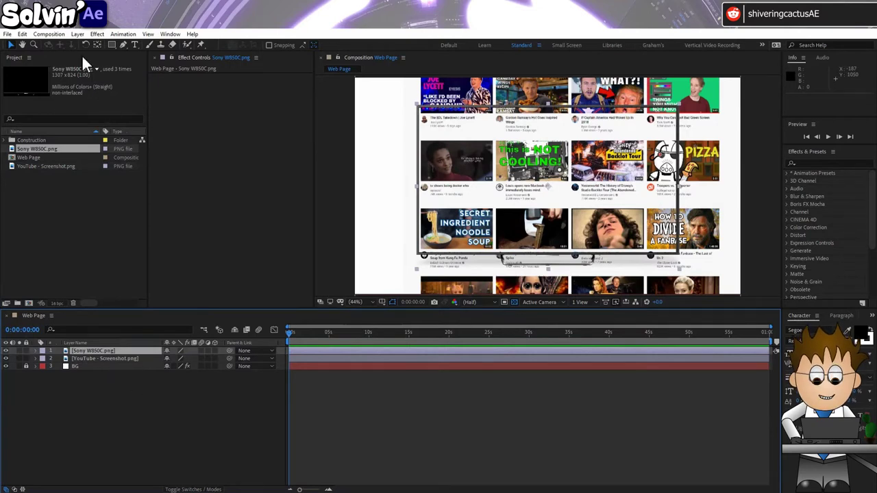
Create a null object named Controller NULL and parent the Sony W850C.png layer to it
click(78, 34)
mouse_move(88, 44)
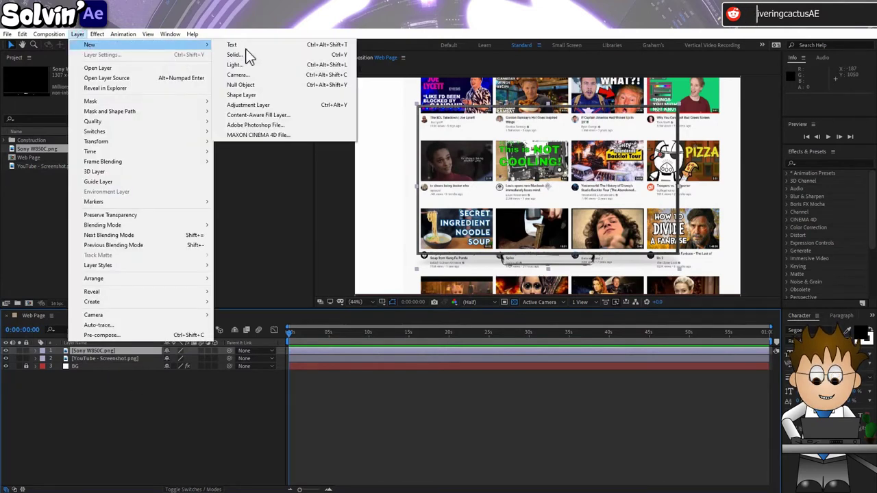
click(291, 87)
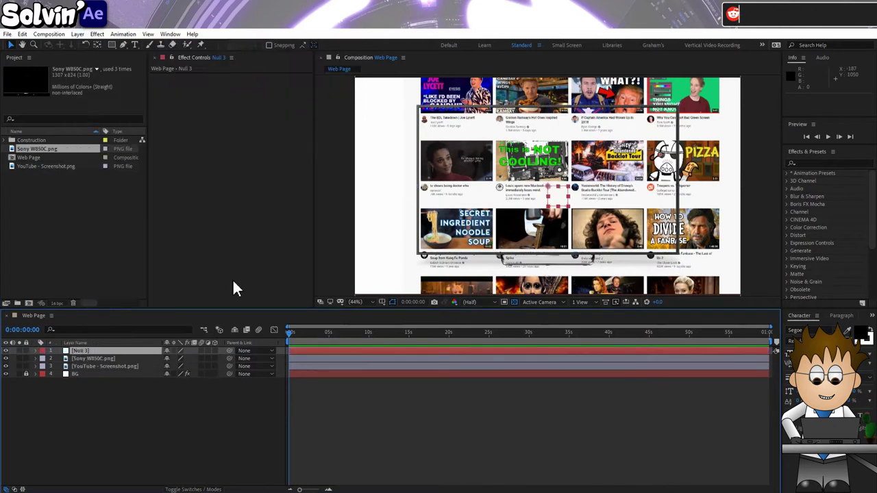
key(Return)
text(Controller NULL)
key(Return)
drag(230, 358, 147, 351)
Pre-compose the YouTube screenshot layer with Move all attributes, then return to Web Page
click(118, 366)
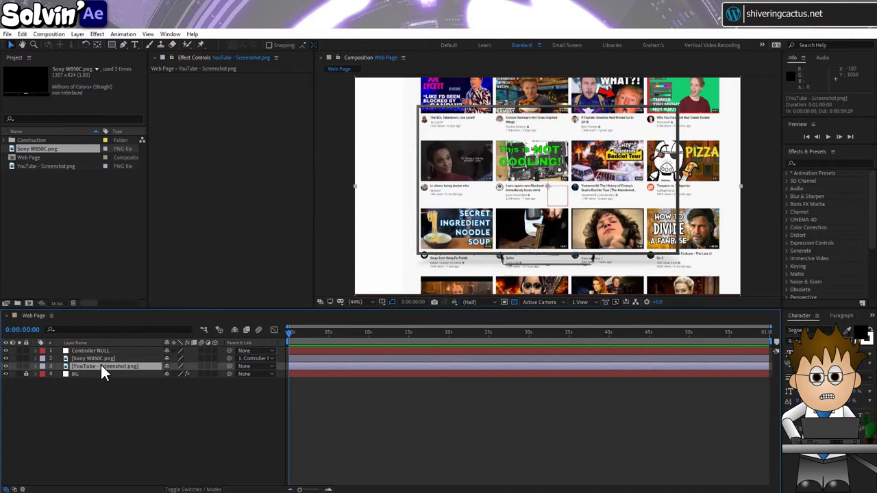
right_click(101, 365)
click(155, 315)
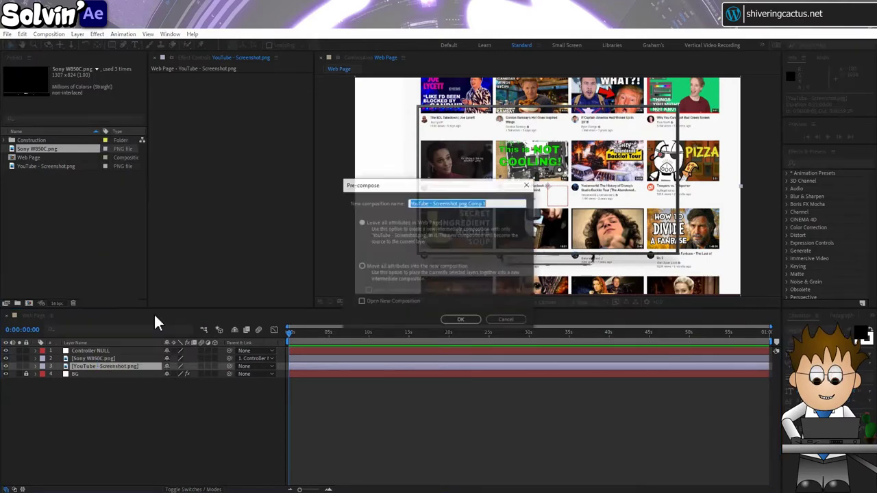
click(362, 267)
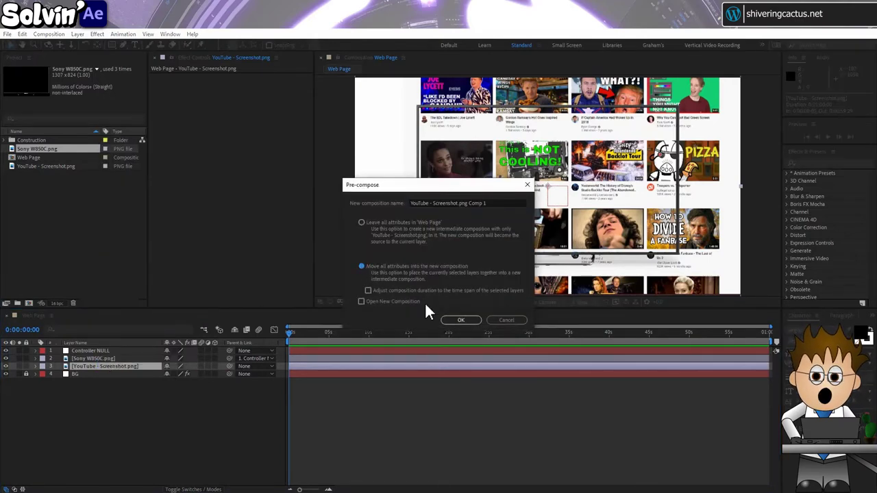
click(456, 321)
double_click(125, 364)
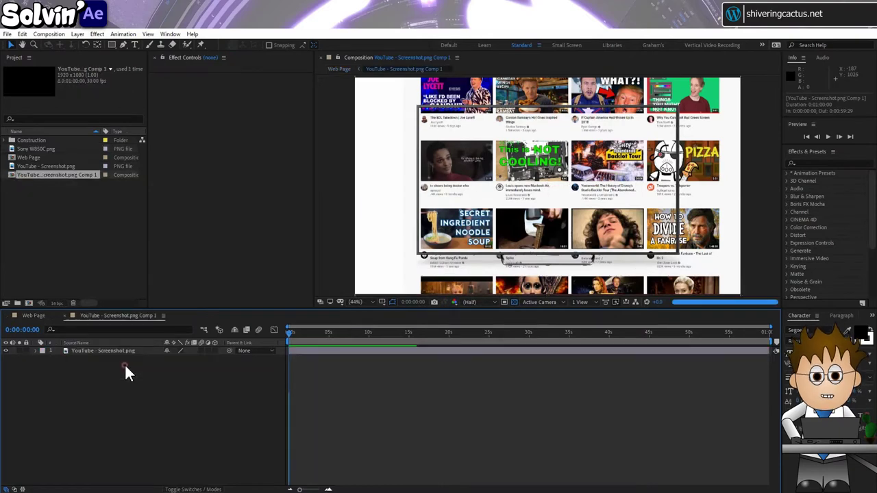
scroll(455, 170, down, 2)
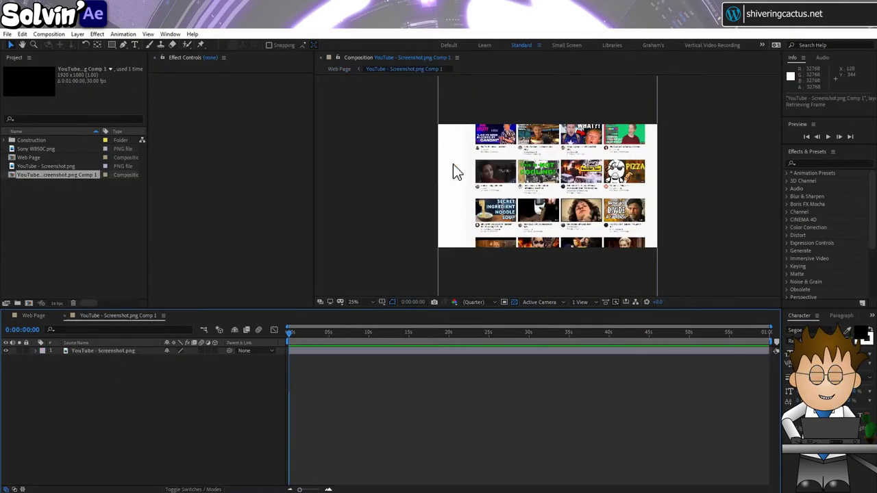
click(29, 315)
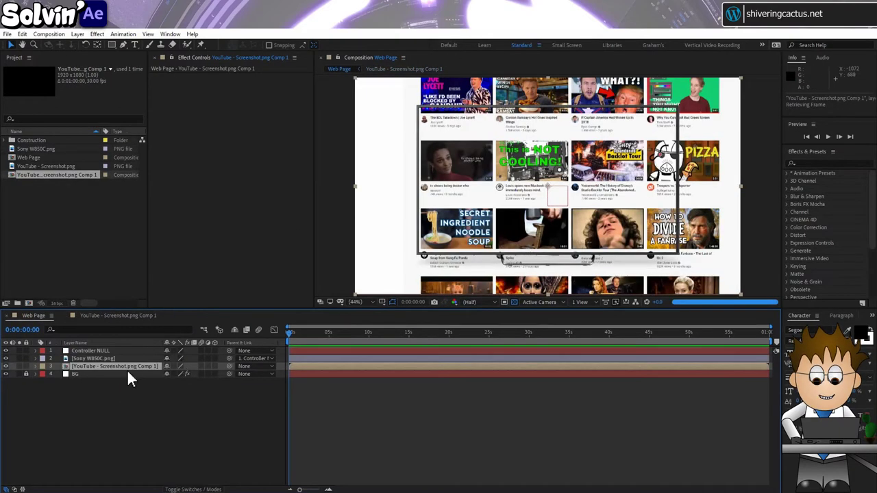
Scale the screenshot pre-comp down to fit the monitor and parent it to Controller NULL
key(s)
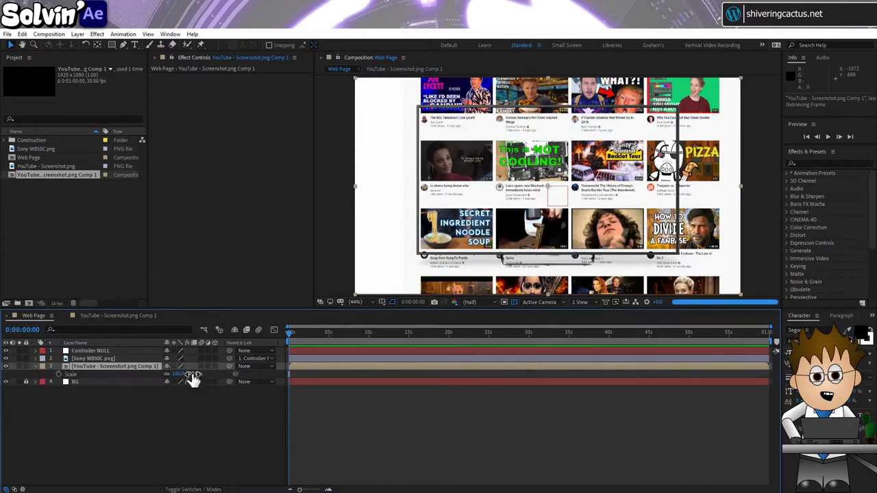
drag(191, 374, 168, 377)
key(p)
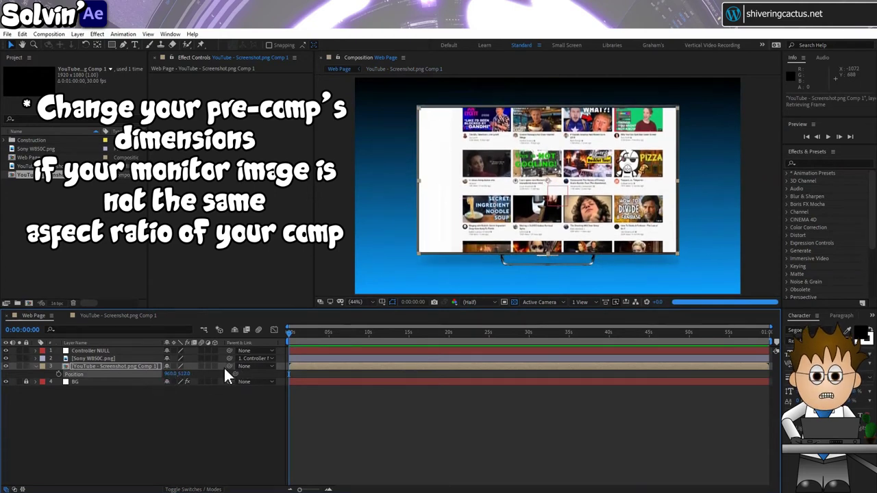
drag(227, 366, 110, 353)
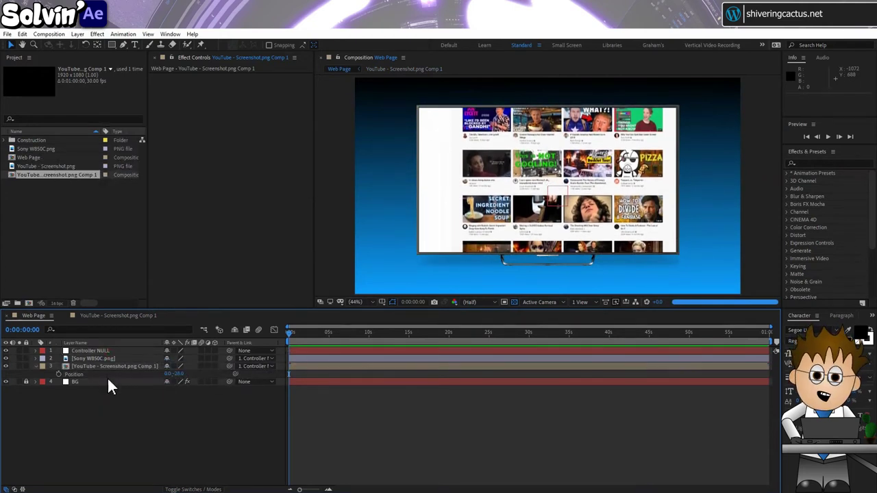
click(108, 365)
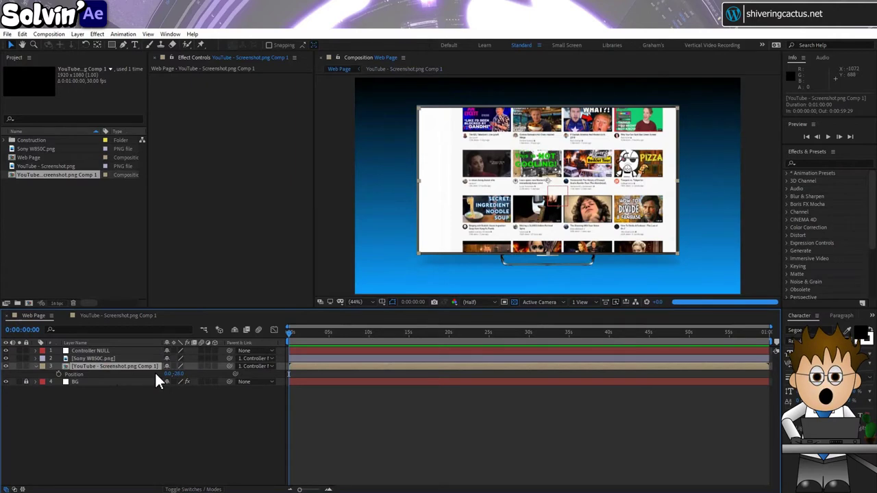
Inside the pre-comp, shift the screenshot layer's Position downward
click(138, 315)
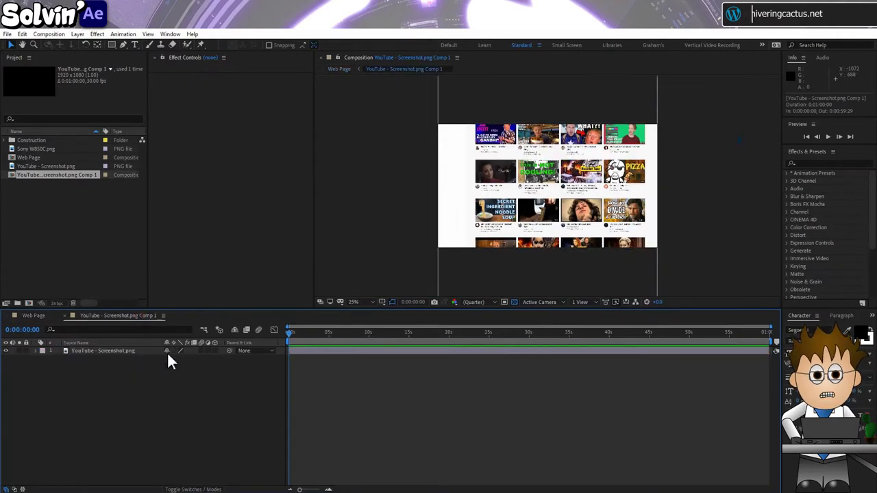
click(142, 352)
key(p)
drag(181, 359, 6, 382)
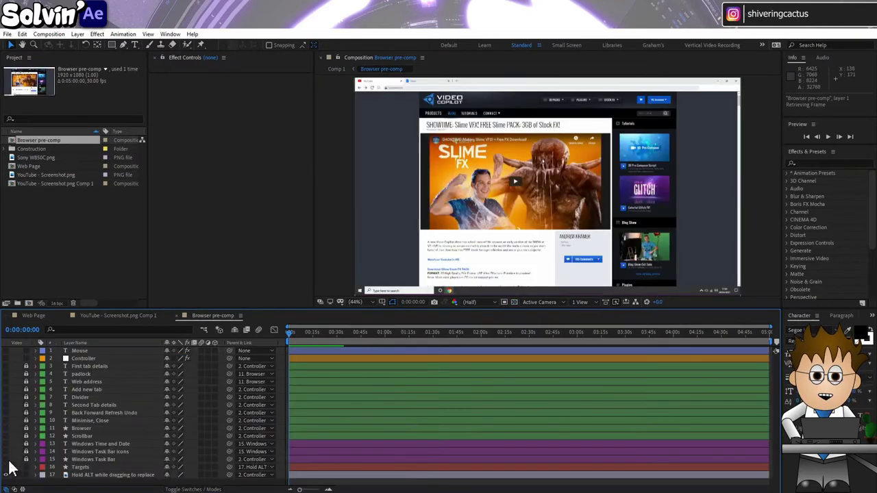
Make all 17 Browser layers visible and select the 'Hold ALT while dragging to replace' layer
drag(7, 353, 9, 460)
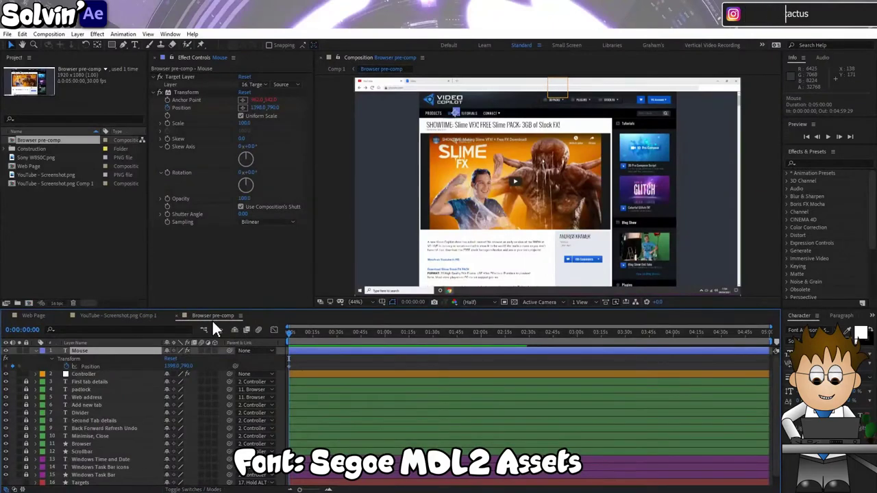
scroll(124, 412, down, 1)
click(110, 481)
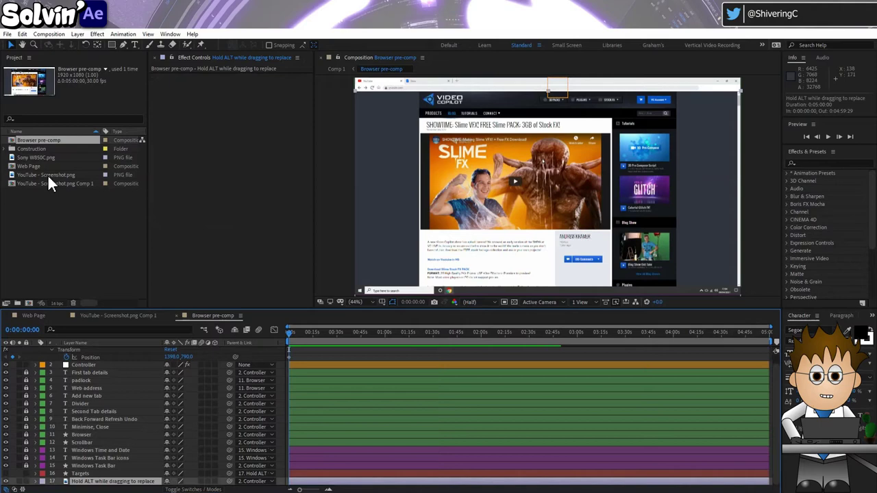
Replace layer 17's source with YouTube - Screenshot.png and check the Controller slider
drag(48, 175, 96, 485)
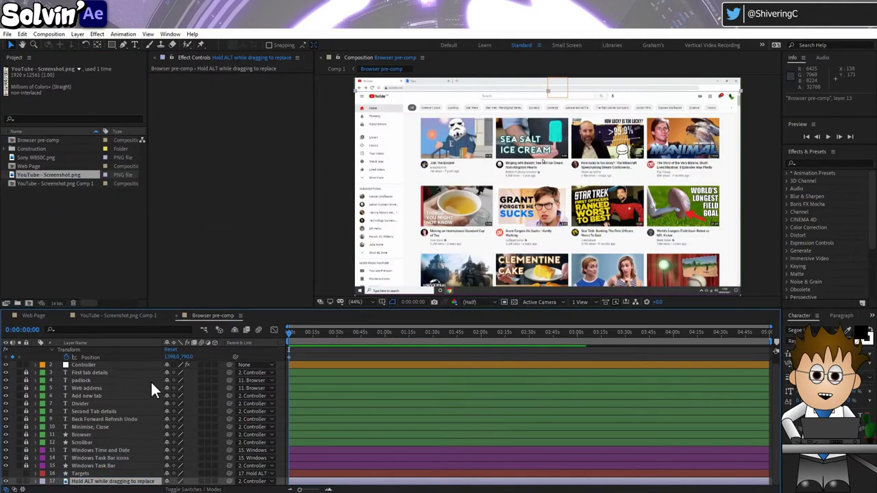
scroll(120, 404, up, 1)
click(92, 374)
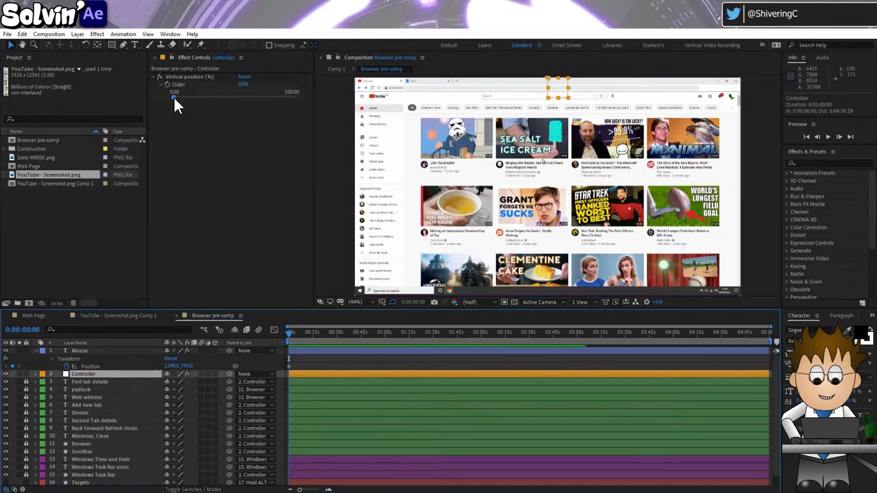
mouse_move(174, 97)
mouse_down()
mouse_move(294, 105)
mouse_move(172, 95)
mouse_up()
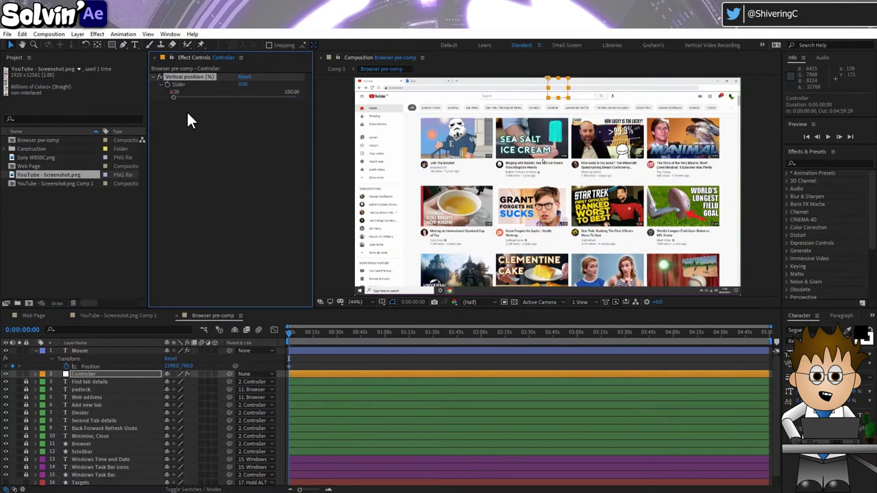
Inspect the Mouse layer's properties, then go to the YouTube screenshot pre-comp
click(90, 350)
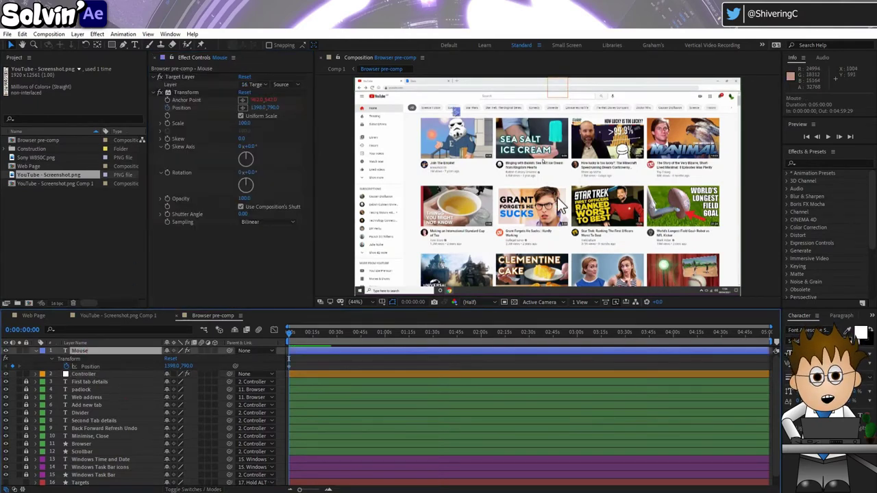
scroll(558, 199, up, 1)
scroll(559, 198, up, 3)
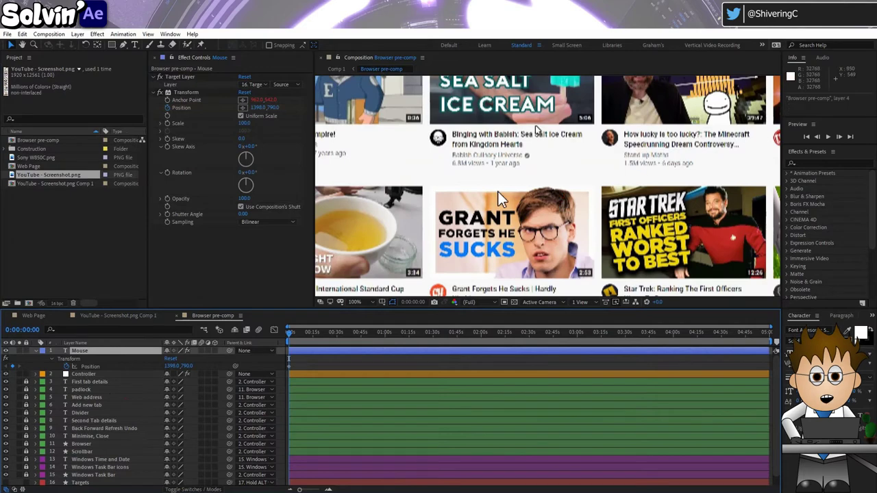
click(119, 315)
Draw a red rectangle over the first thumbnail in the screenshot's top row
scroll(549, 195, up, 2)
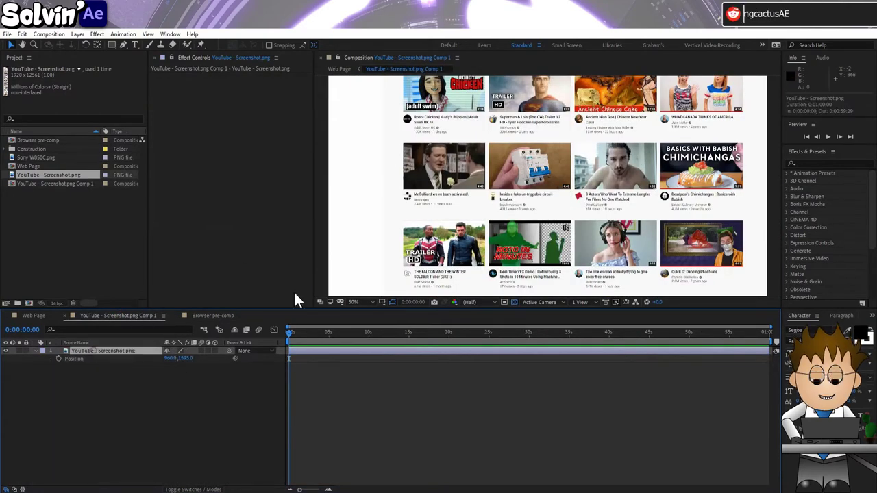
key(ctrl+z)
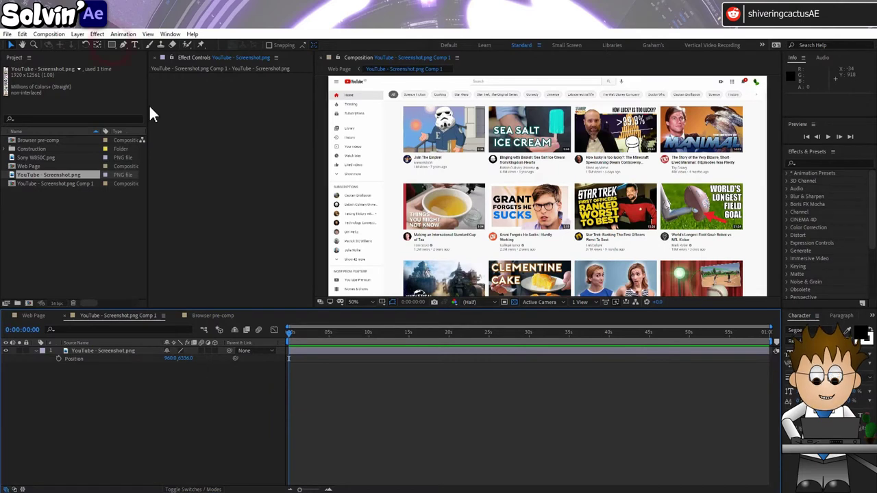
click(113, 45)
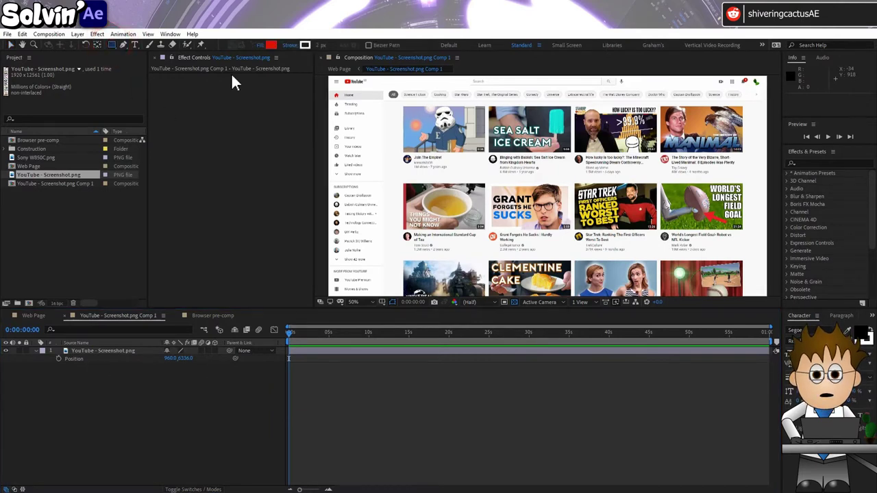
drag(403, 106, 488, 167)
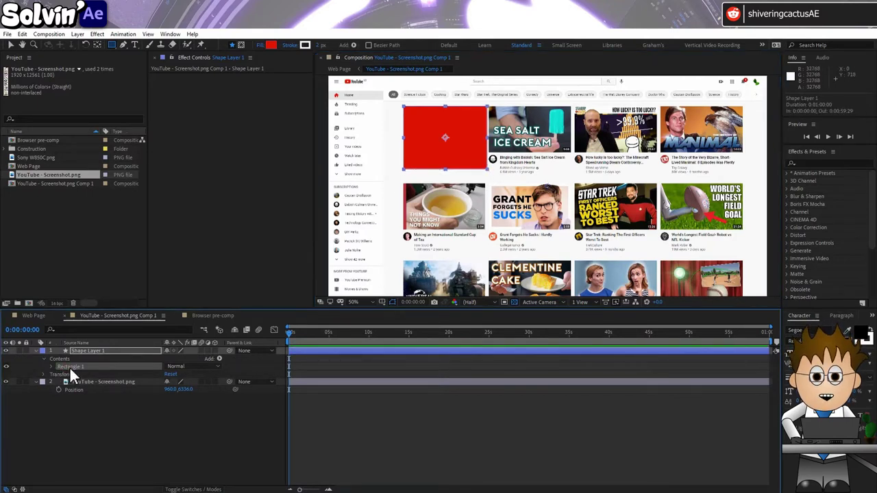
Duplicate the rectangle three times over the SEA SALT, third and Manimal thumbnails
key(ctrl+d)
click(50, 367)
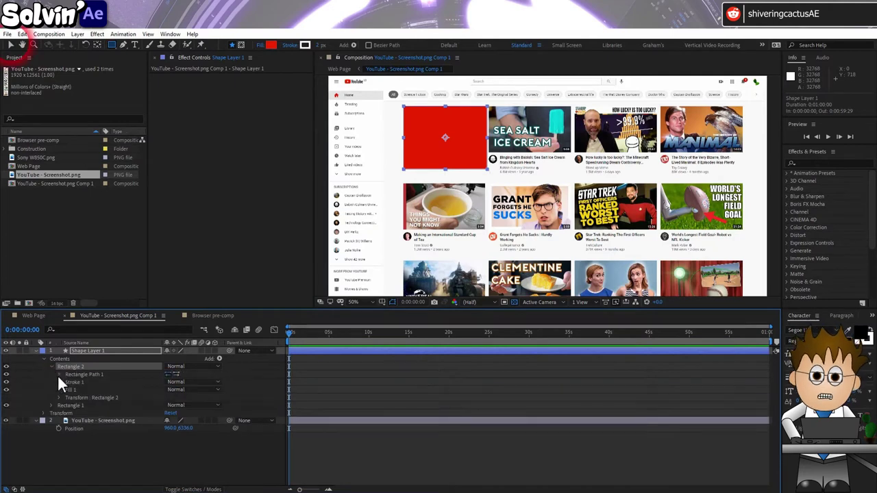
click(10, 45)
drag(439, 153, 520, 159)
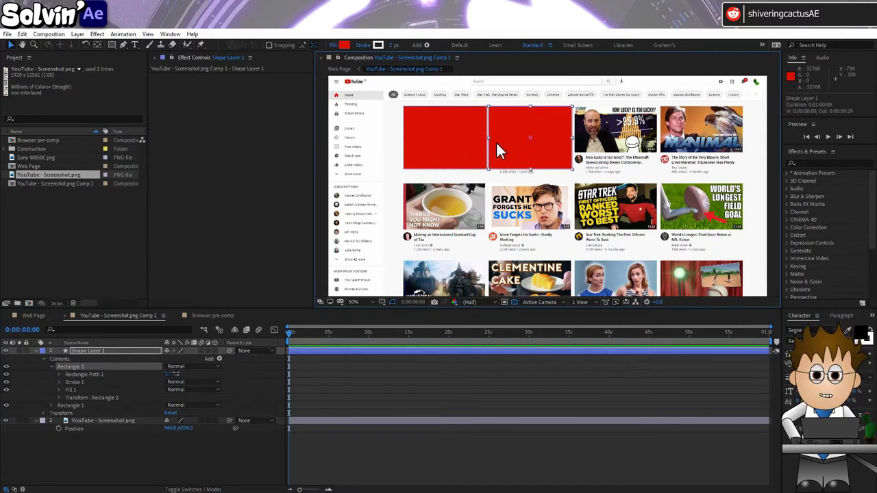
click(52, 367)
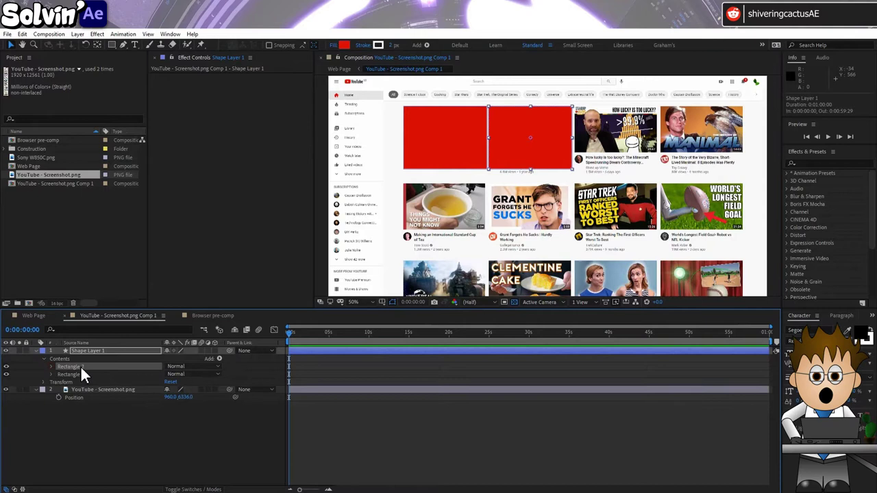
key(ctrl+d)
drag(524, 137, 609, 140)
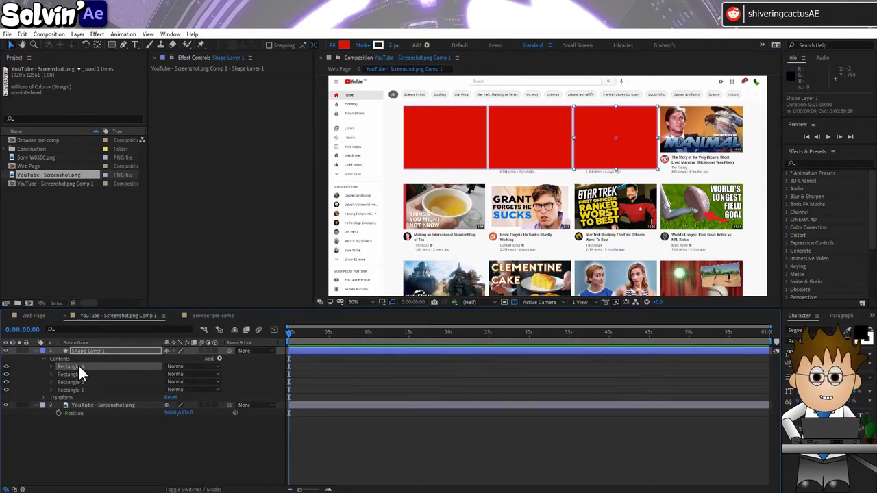
key(ctrl+d)
click(85, 368)
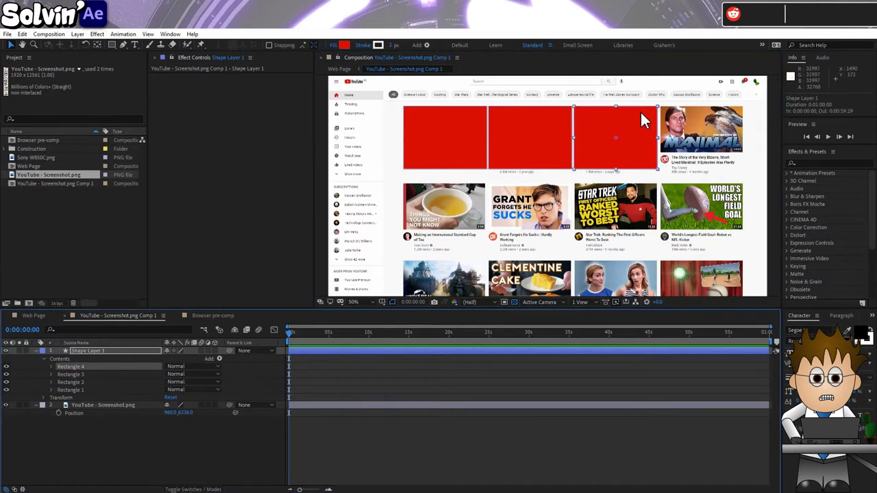
drag(642, 117, 676, 152)
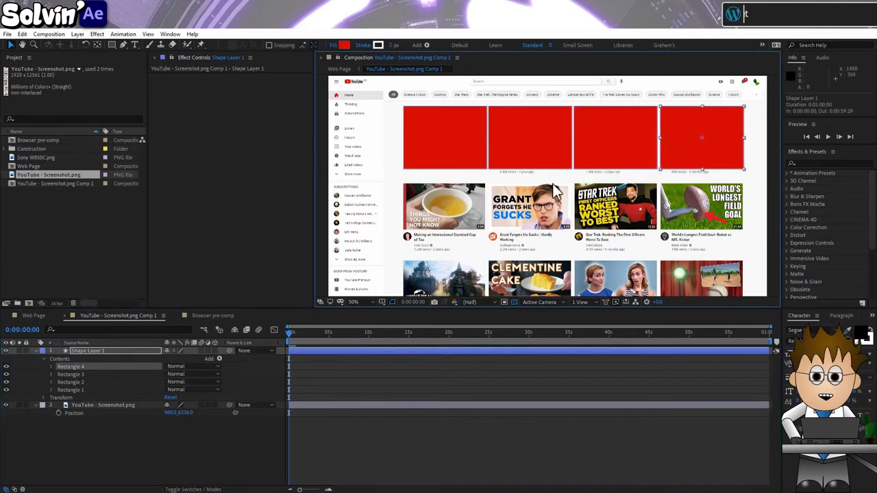
shift+click(77, 388)
Group the four rectangles and place a duplicate group over the second thumbnail row
right_click(76, 386)
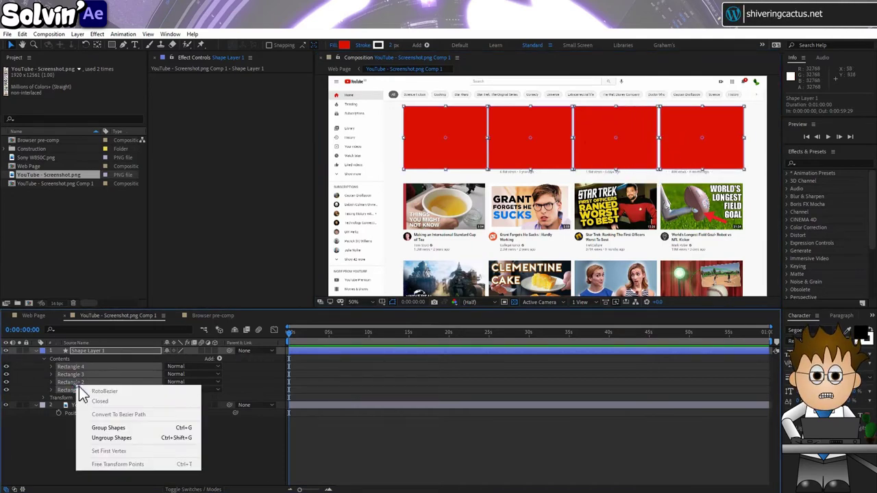
click(108, 426)
key(ctrl+d)
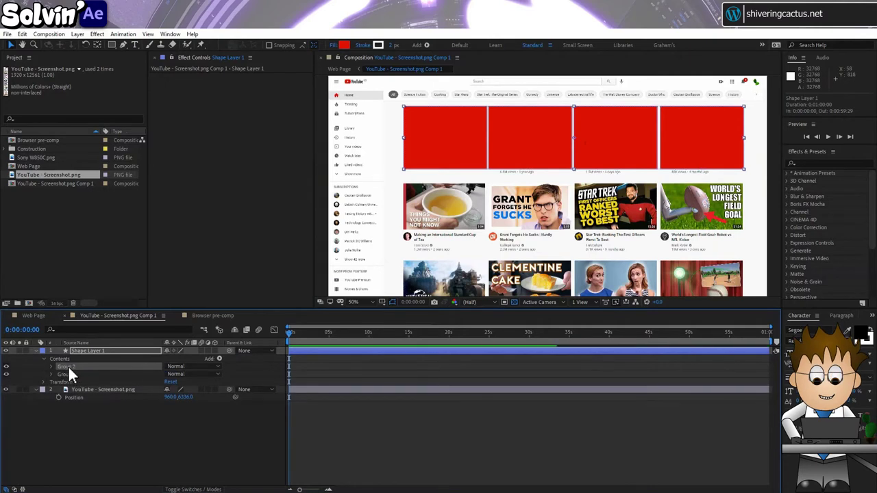
drag(470, 143, 458, 216)
Rename the shape layer Targets and parent it to the screenshot layer
click(111, 349)
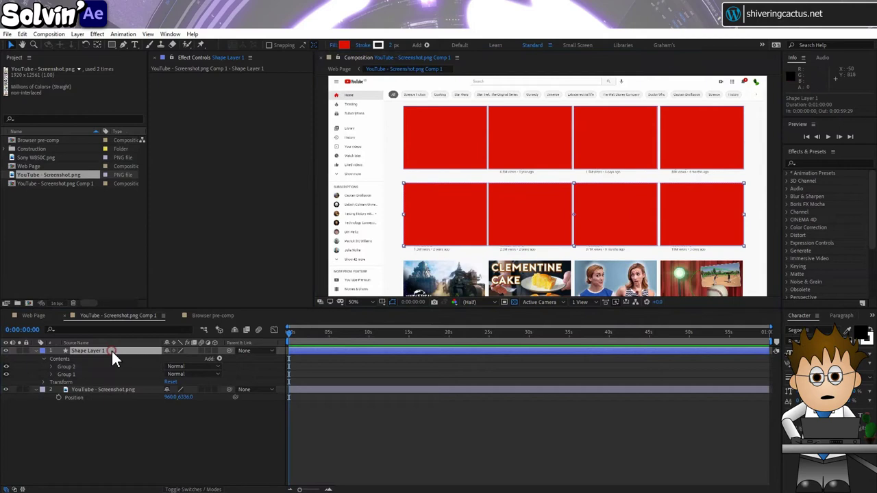
key(Return)
text(Targets)
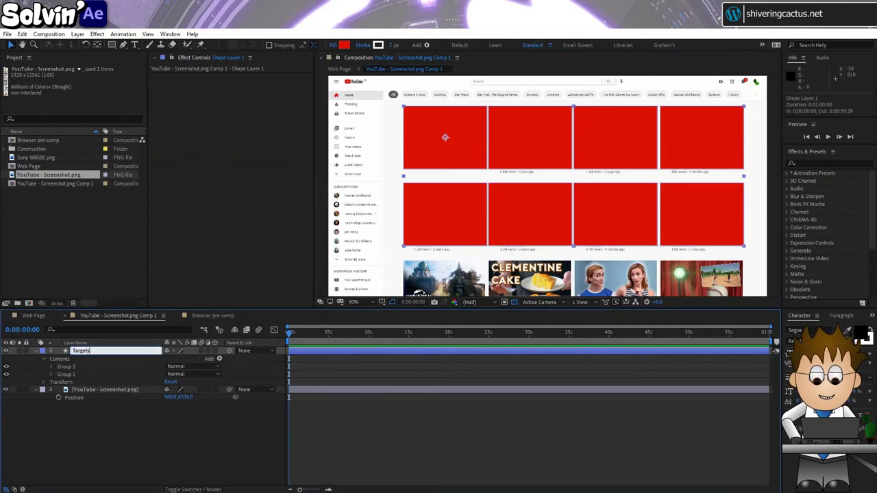
key(Return)
drag(229, 351, 103, 389)
mouse_move(180, 397)
mouse_down()
mouse_move(130, 389)
mouse_move(165, 390)
mouse_up()
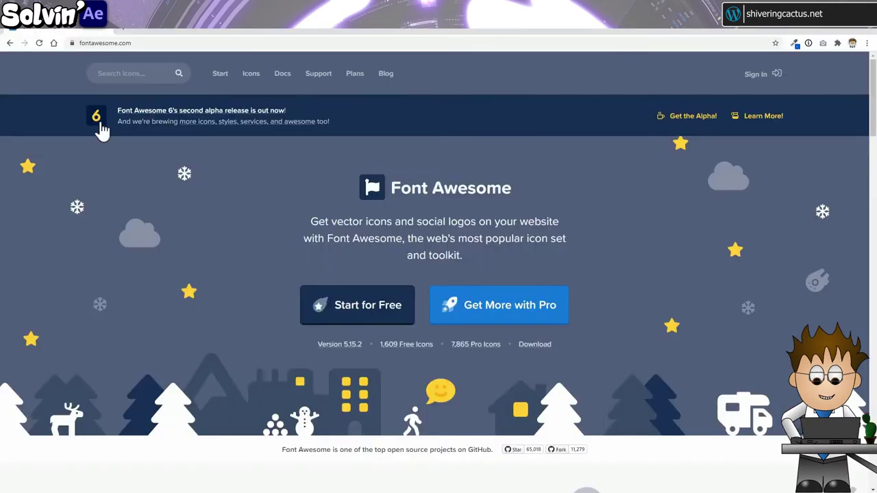
Search Font Awesome for 'pointer' and copy the solid mouse-pointer glyph
click(131, 83)
text(pointer)
key(Return)
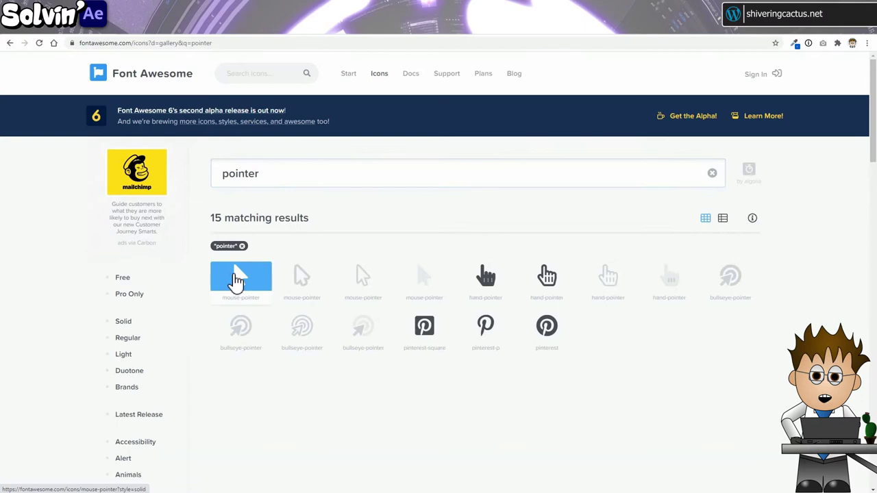
click(236, 279)
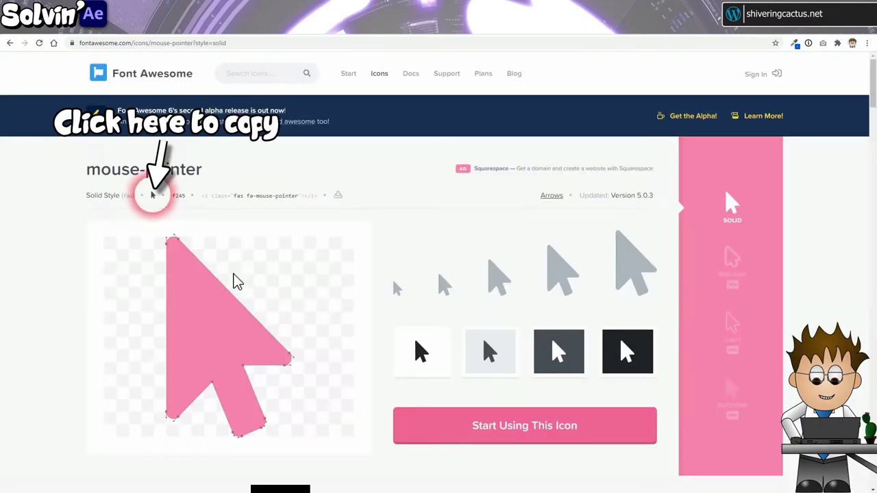
click(153, 195)
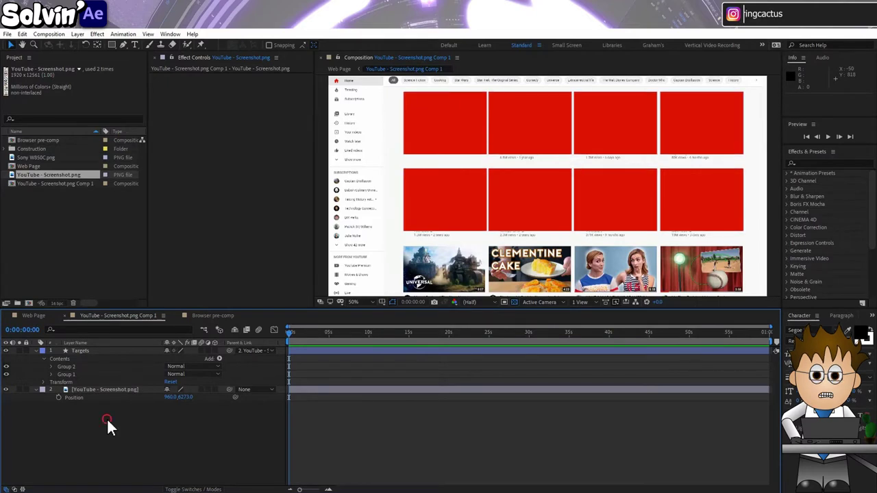
Create a text layer in the comp set in Font Awesome 5 Free Solid
click(133, 44)
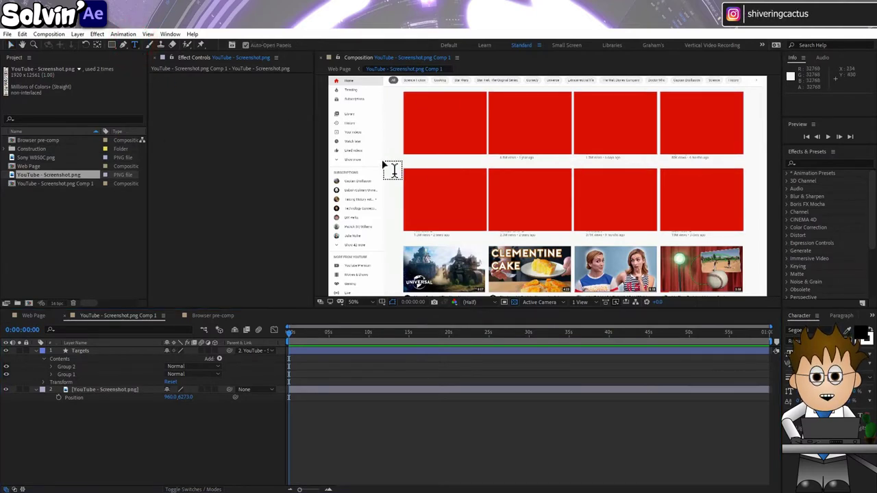
click(443, 132)
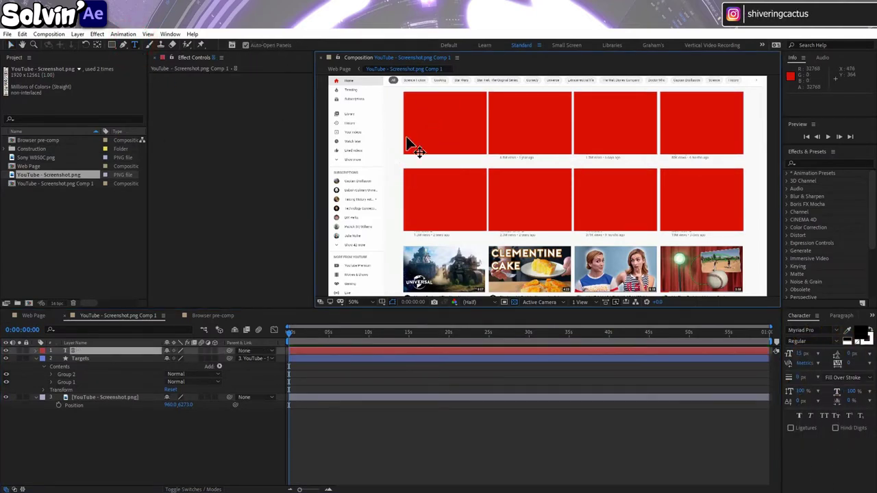
click(11, 44)
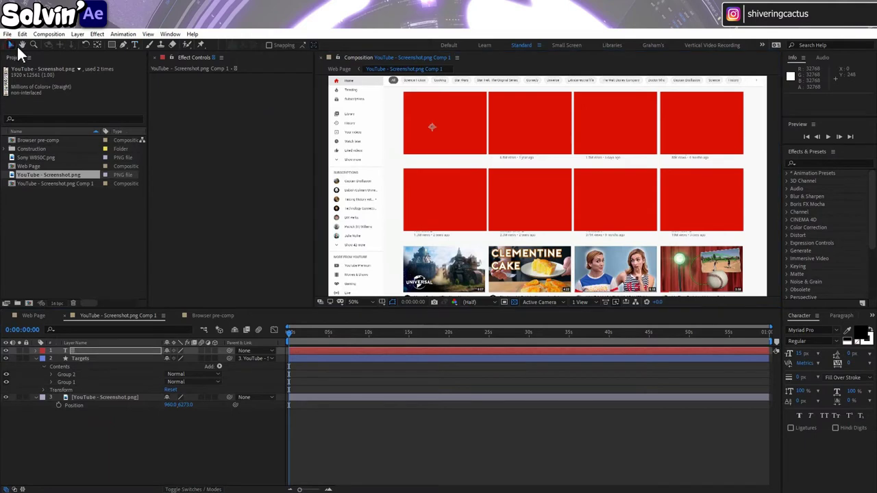
click(803, 329)
text(font)
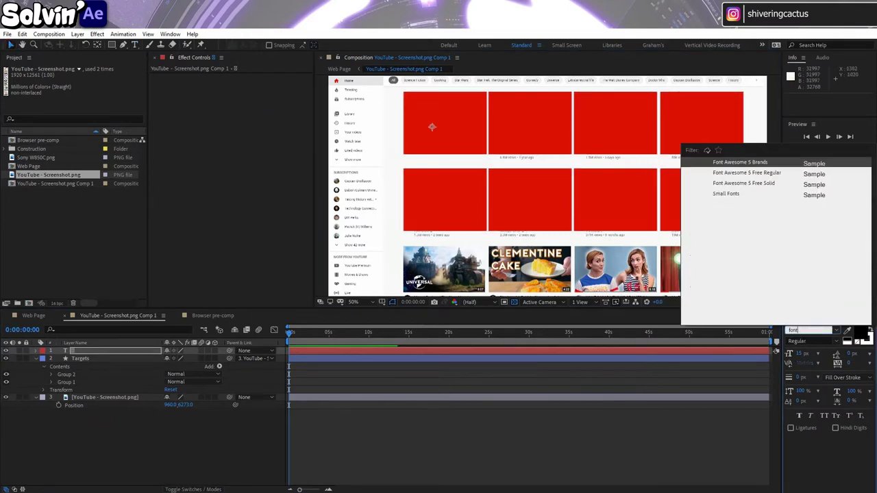
key(Down)
key(Down)
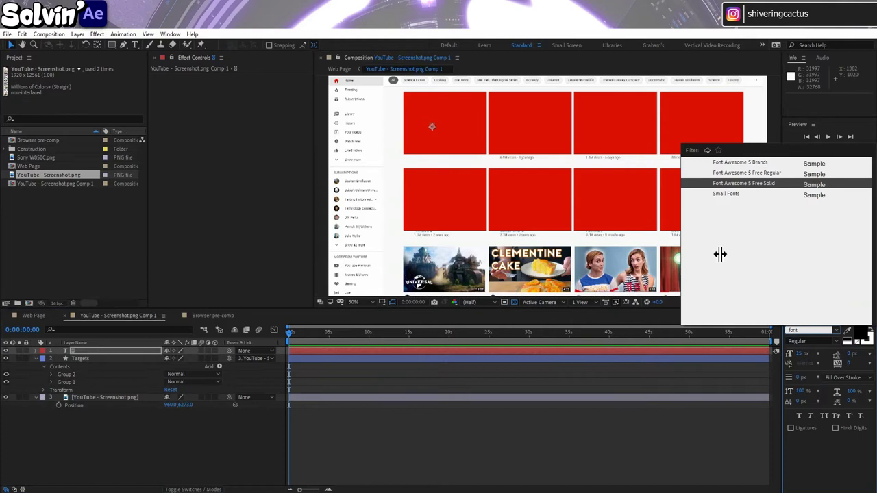
click(744, 183)
Finish the glyph text and rename its layer 'pointer'
scroll(418, 154, up, 4)
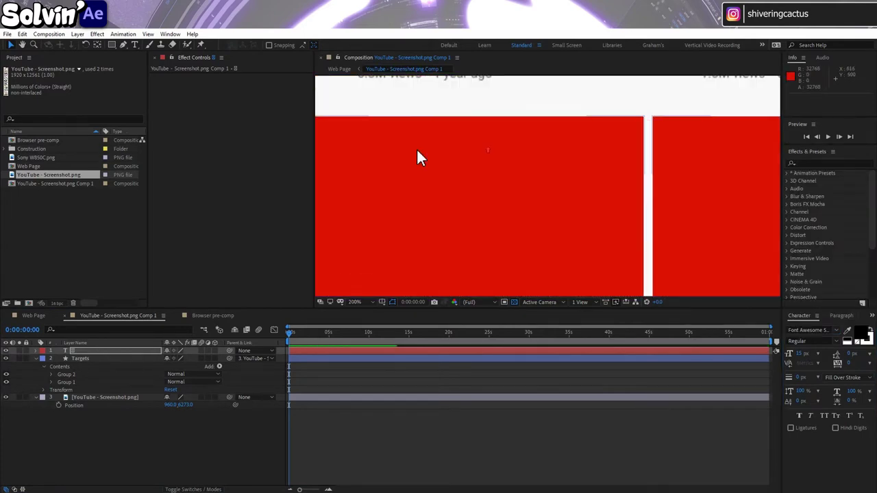
scroll(420, 158, up, 3)
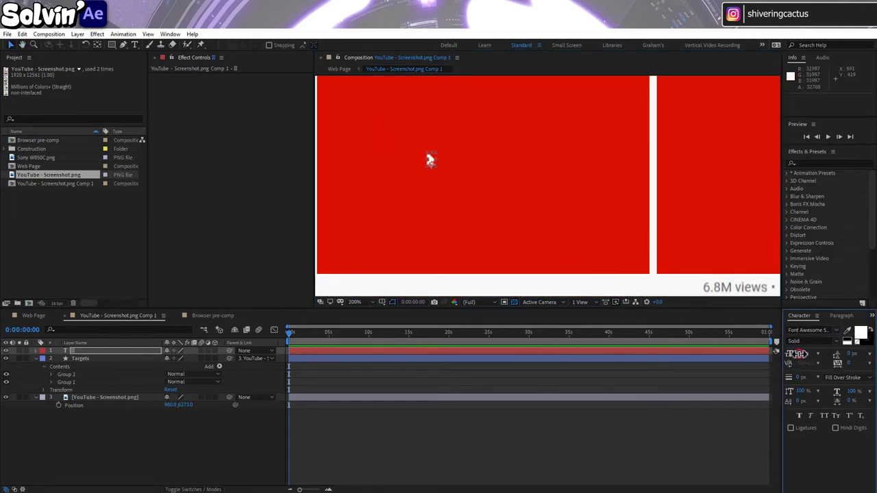
click(452, 445)
click(98, 353)
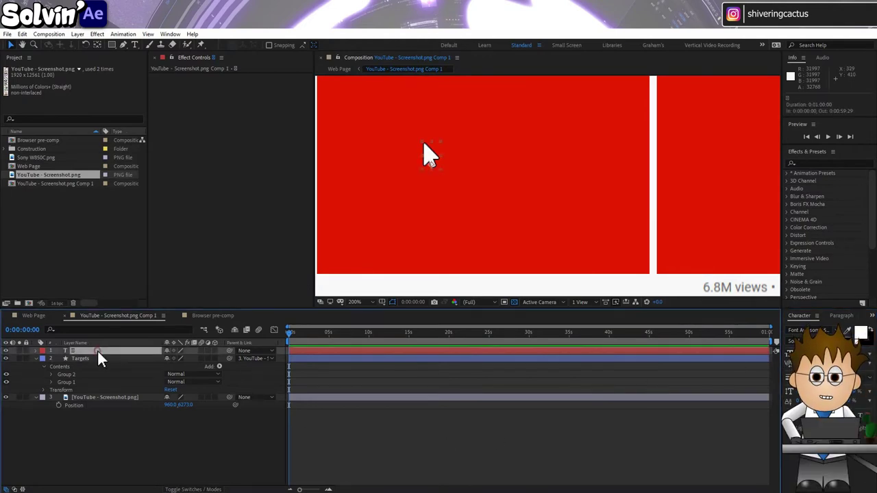
key(Return)
text(pointer)
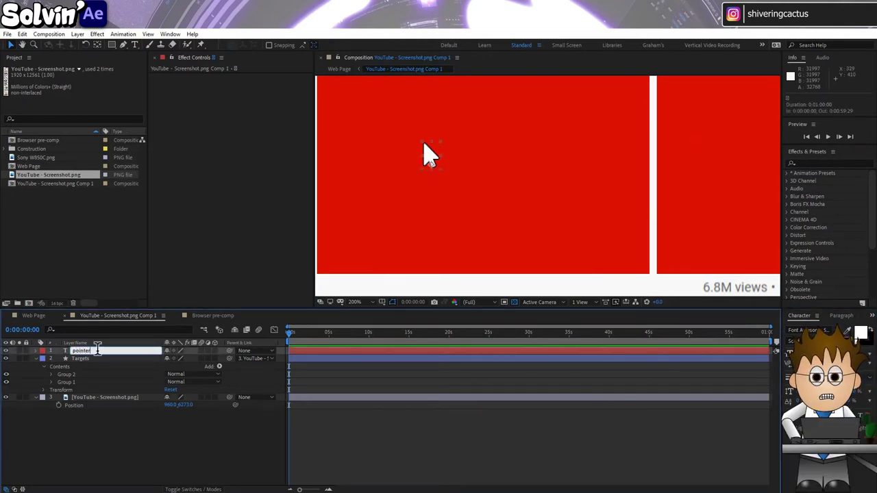
key(Return)
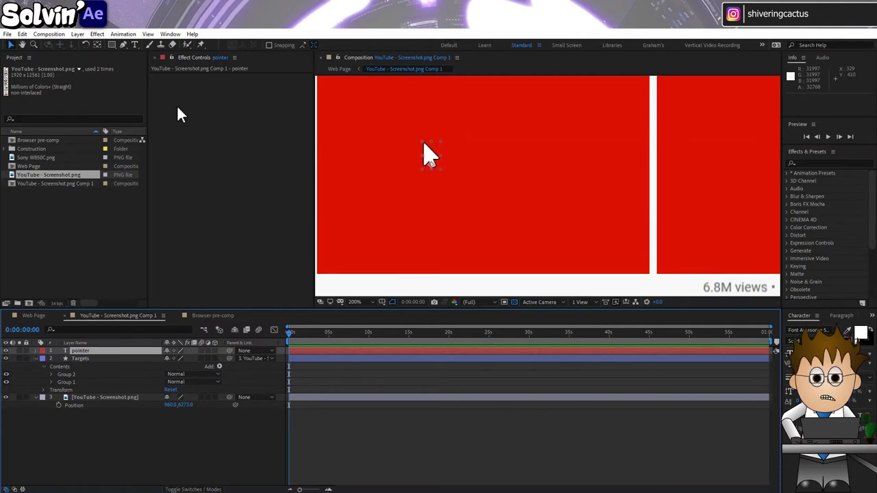
Add a Layer Control effect to the pointer layer named 'Target layer'
click(99, 34)
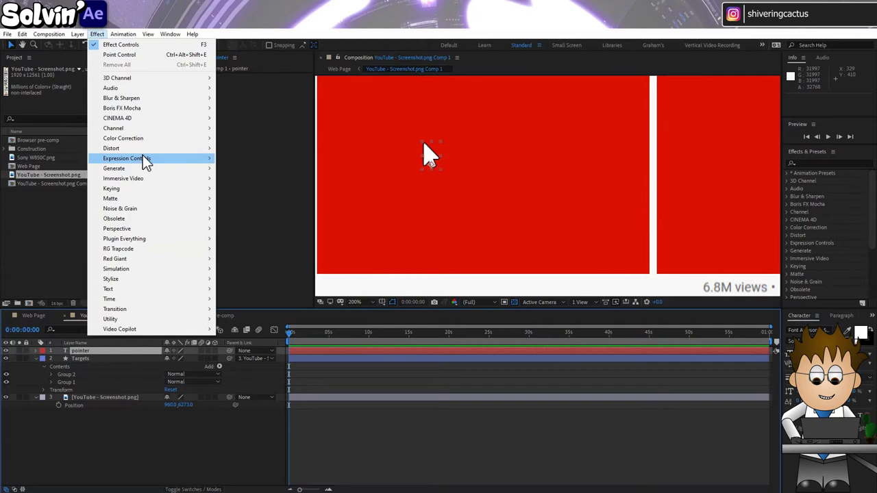
mouse_move(141, 159)
click(269, 208)
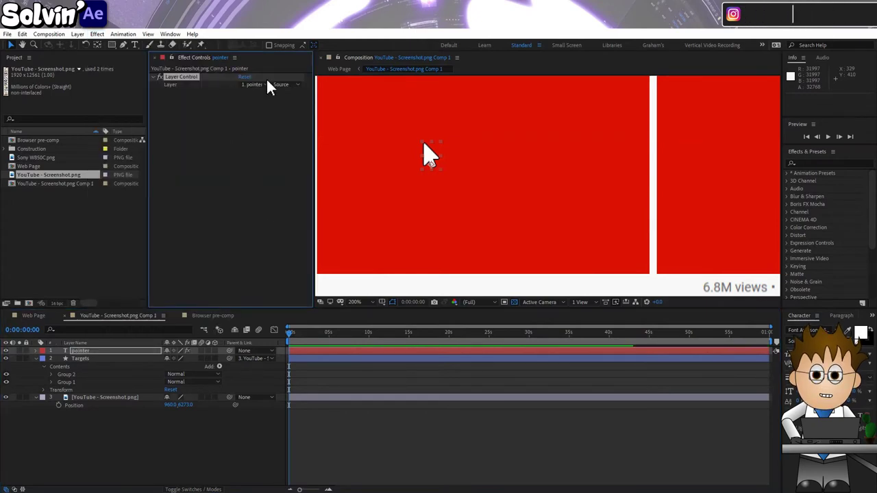
key(Return)
text(Target layer)
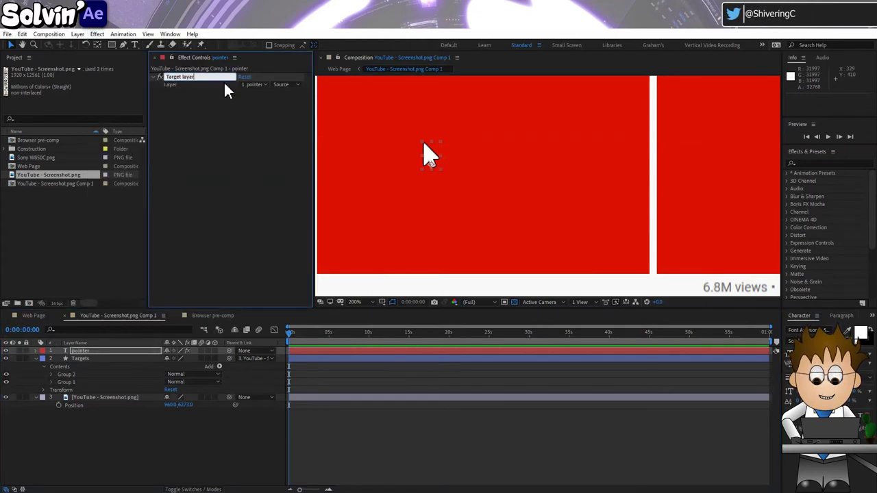
key(Return)
Point the Target layer control at Targets and reveal the pointer's Text properties
click(255, 84)
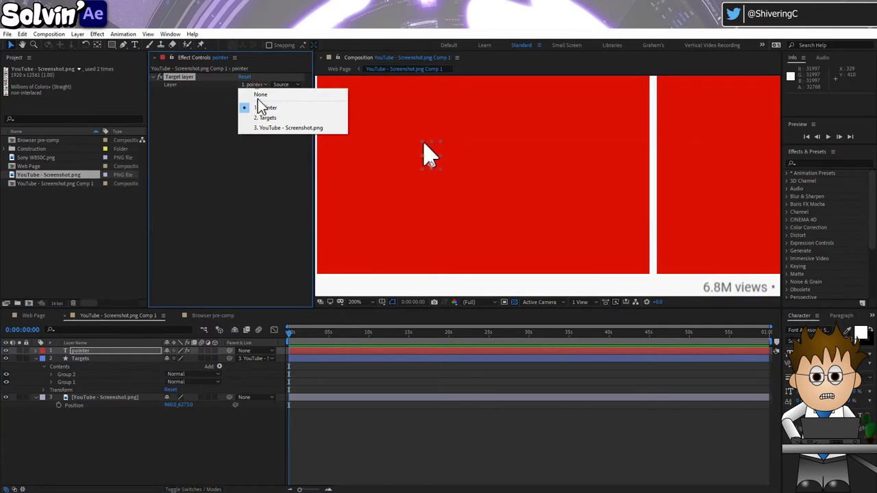
click(257, 114)
click(37, 350)
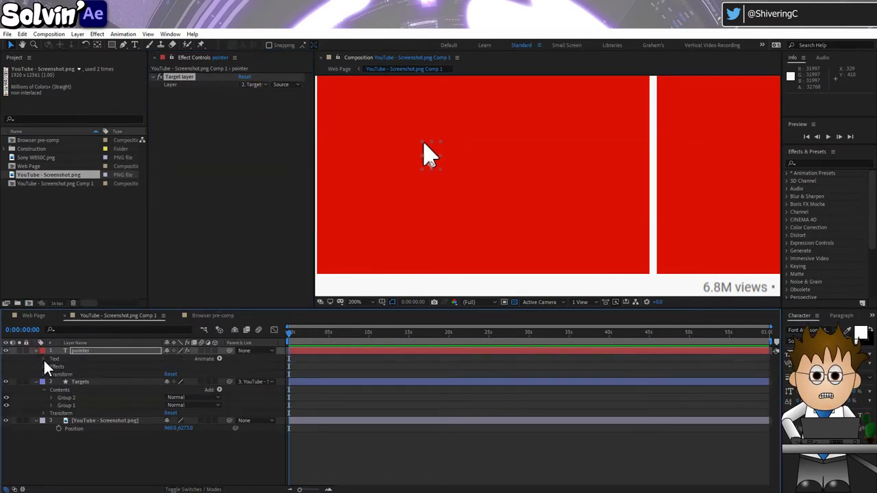
click(43, 358)
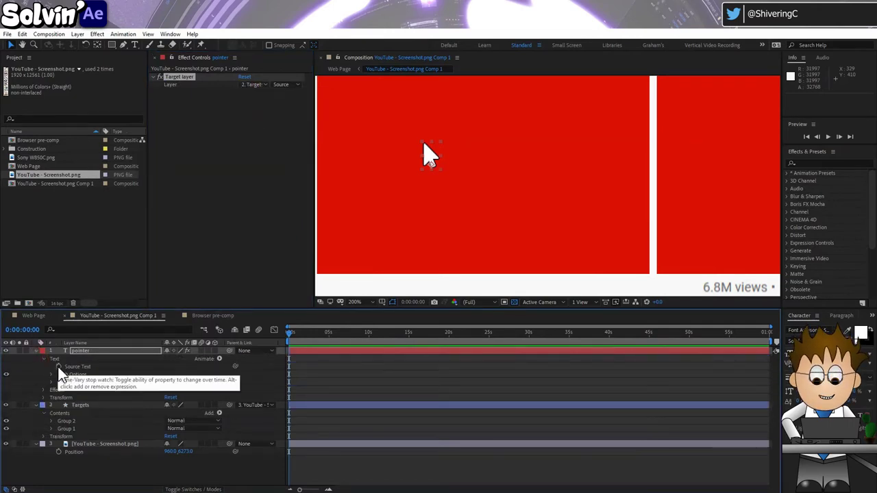
Add an expression to the pointer's Source Text and enlarge the expression field
alt+click(58, 366)
drag(348, 385, 355, 431)
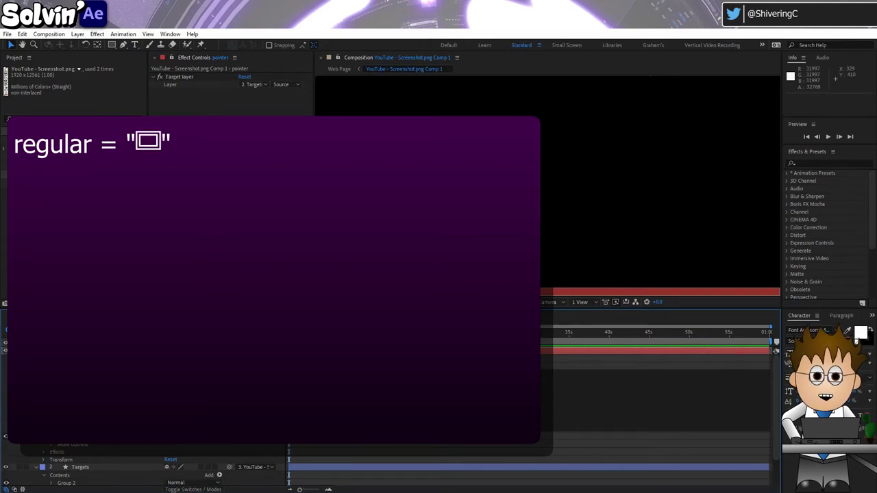
scroll(366, 444, down, 2)
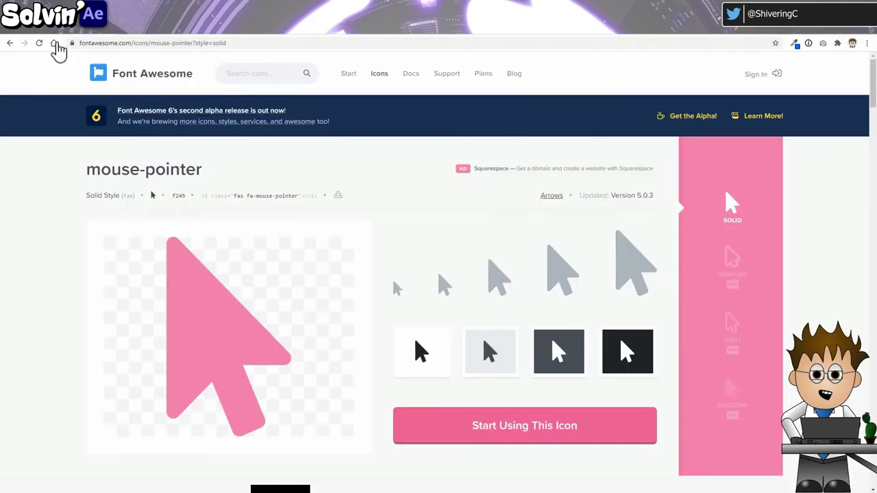
Copy the Unicode glyph of Font Awesome's hand-pointer icon
click(11, 42)
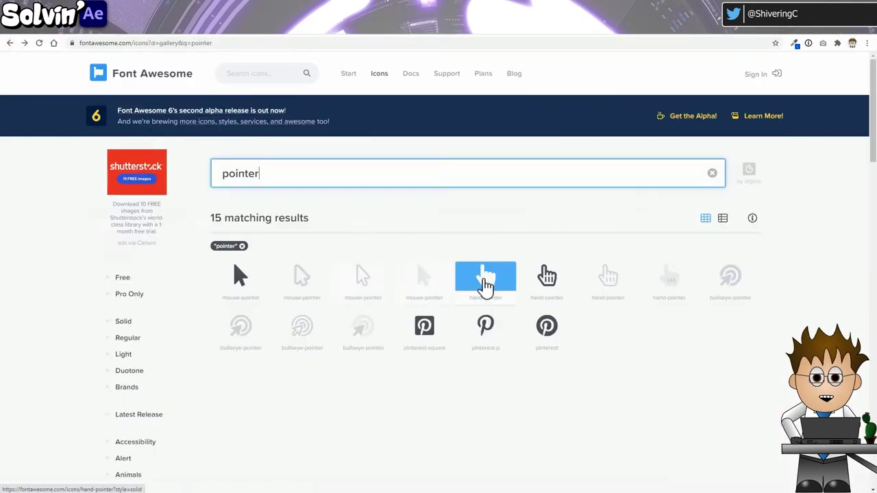
click(484, 282)
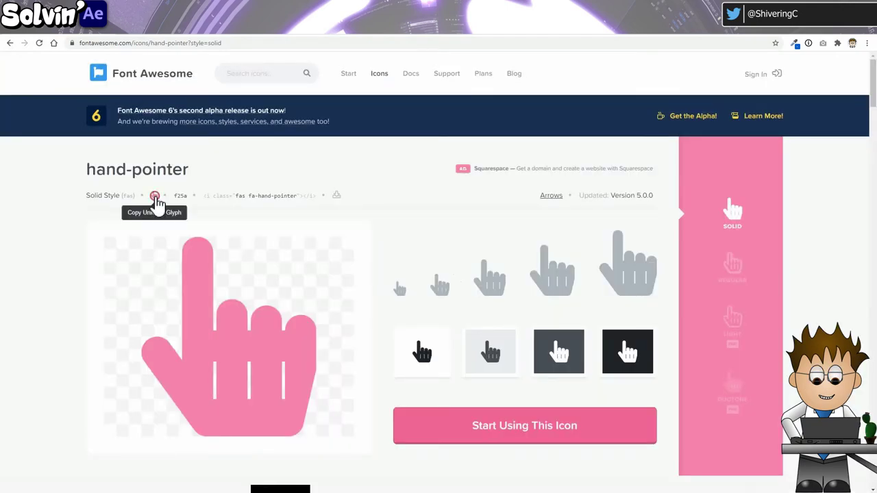
click(156, 198)
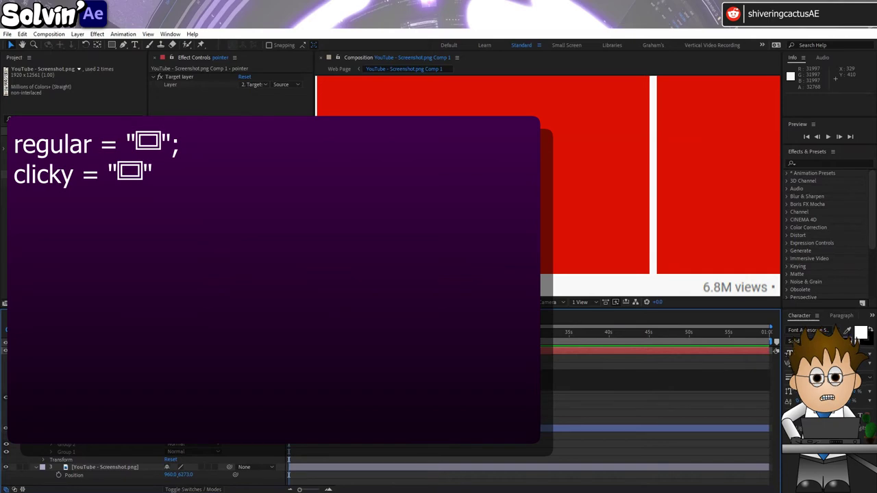
Reference the Target layer effect and add 'pointer = transform.position' and 'alpha = target.sampleImage(pointer)'
scroll(528, 456, up, 2)
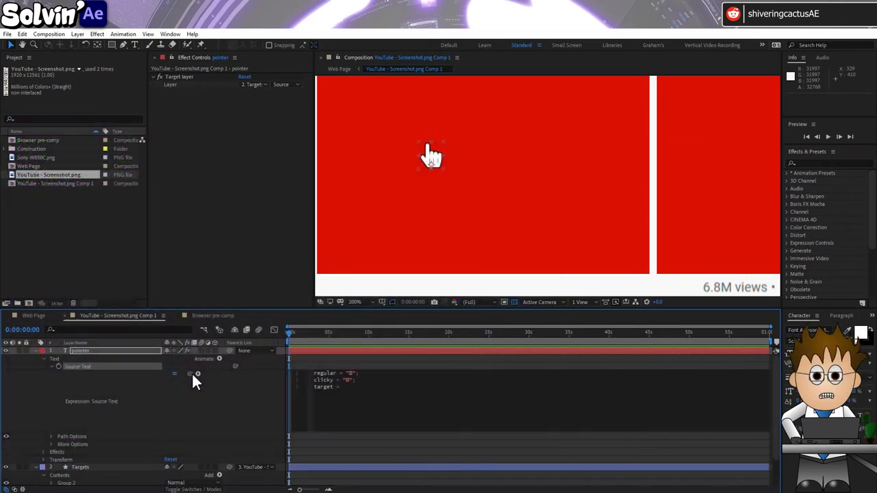
drag(195, 374, 178, 88)
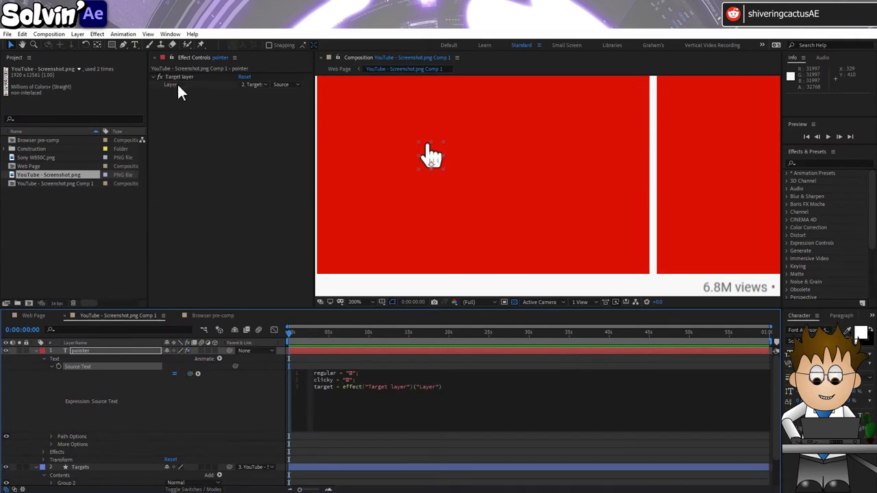
text(; )
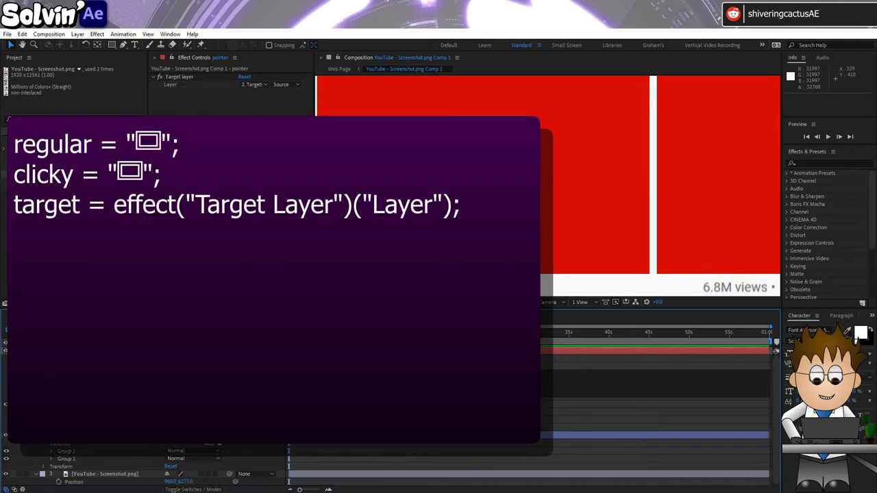
text(pointer = transform)
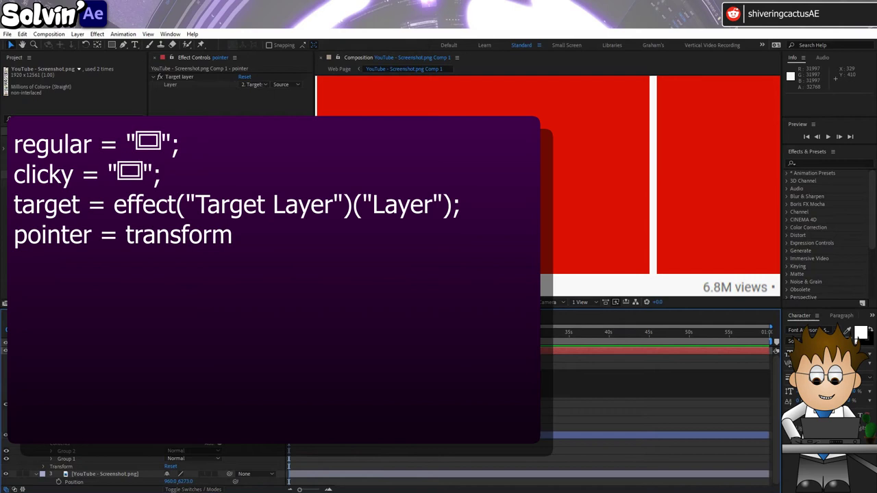
text(.position;)
scroll(185, 466, up, 1)
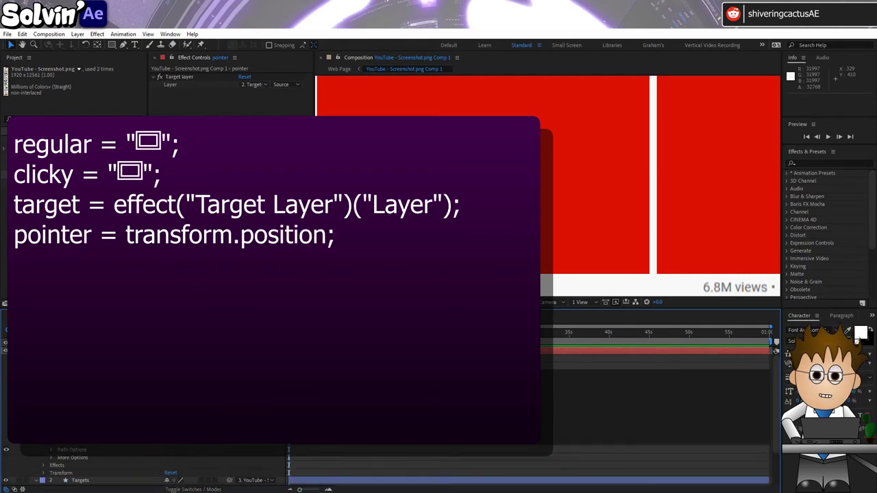
key(Return)
text(alpha =)
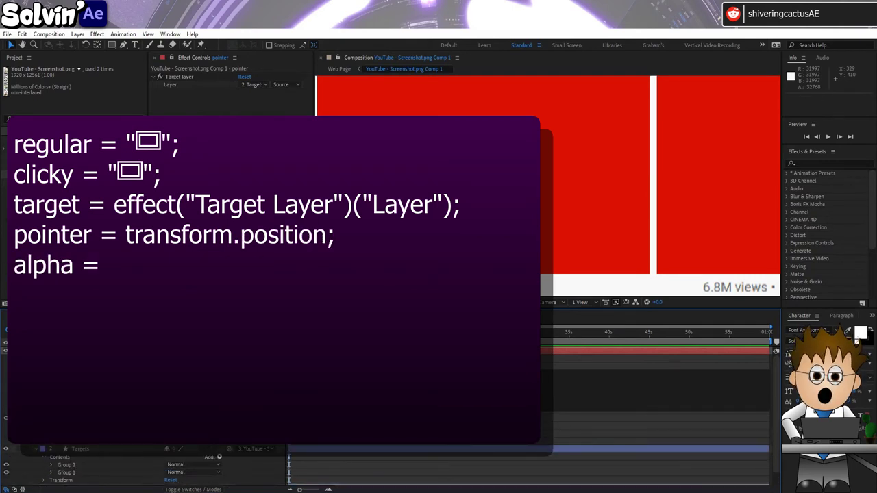
text( target.sample)
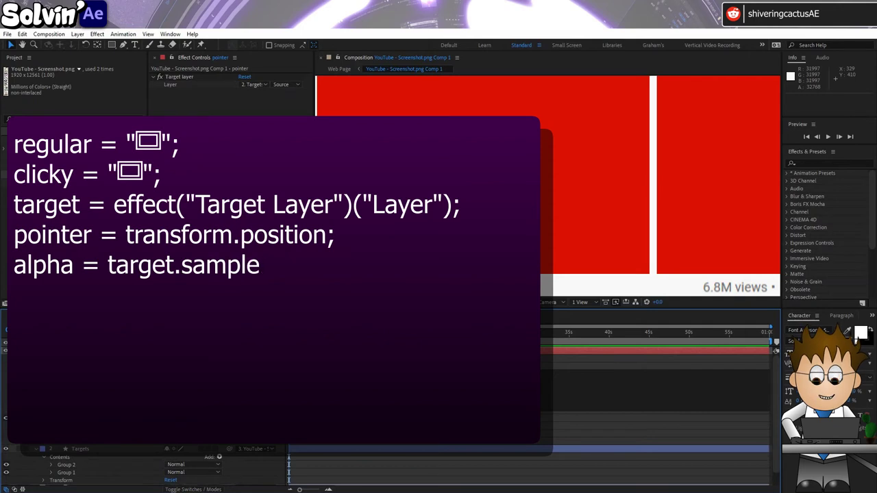
text(Image()
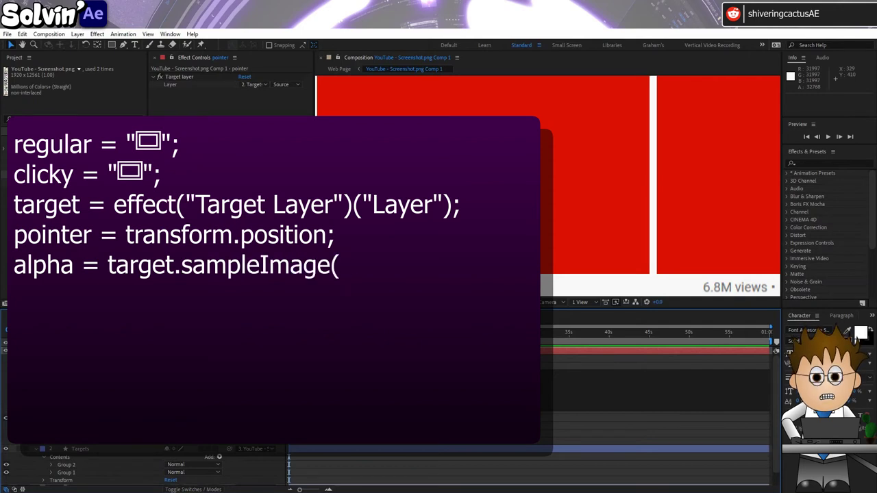
text(pointer,[1,1)
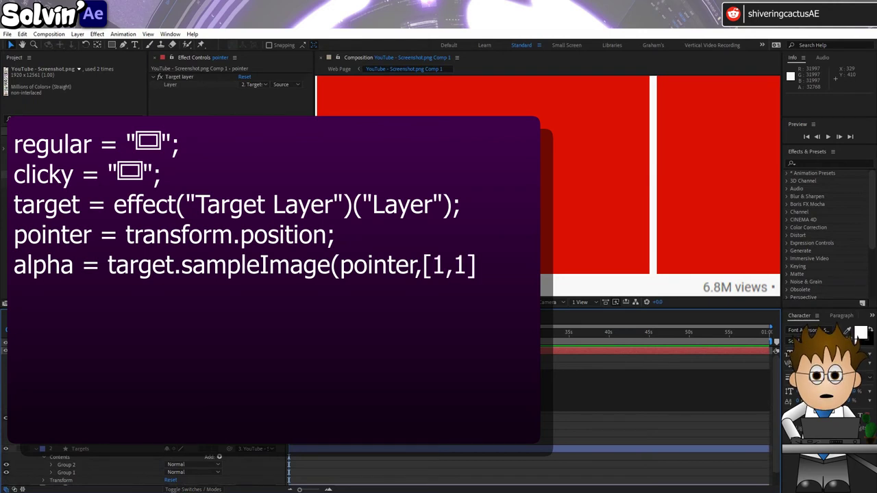
text())
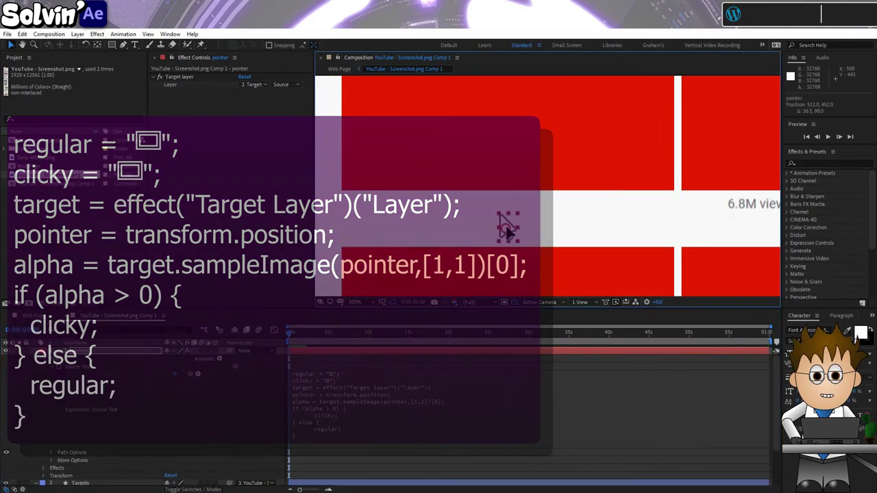
Test the pointer by moving it off and onto a red bar, then zoom to 44%
drag(507, 226, 559, 169)
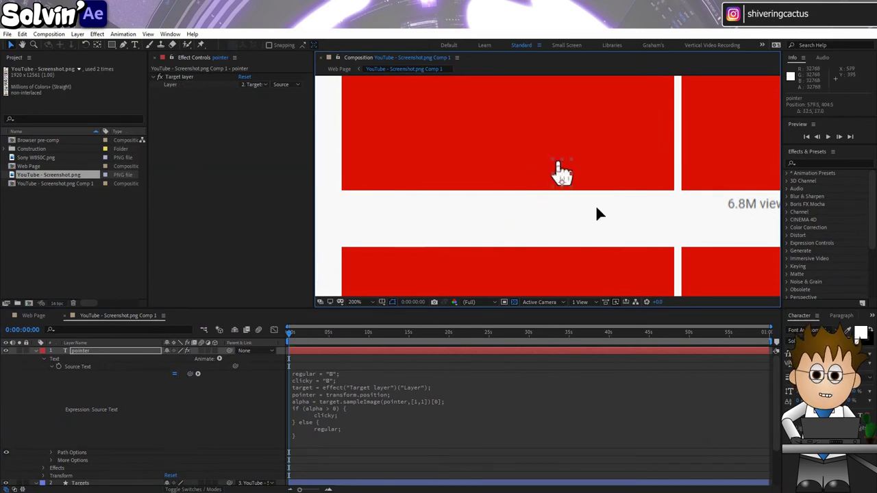
drag(597, 214, 471, 179)
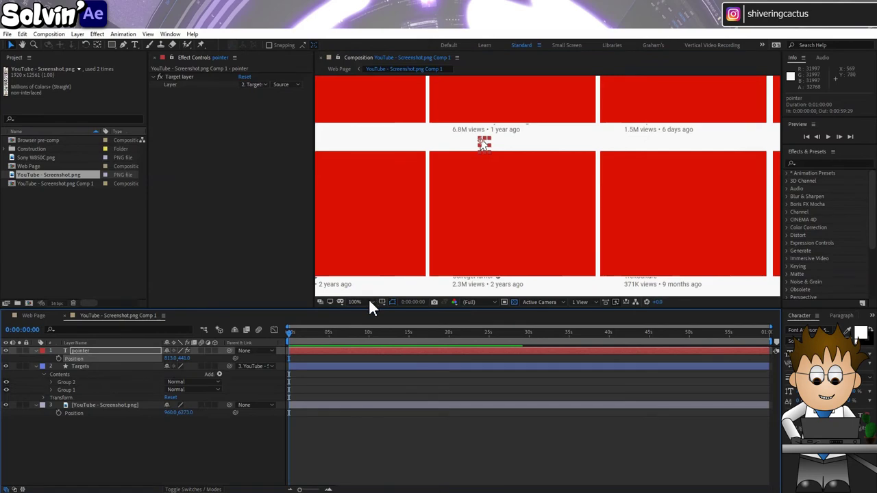
click(369, 302)
click(363, 459)
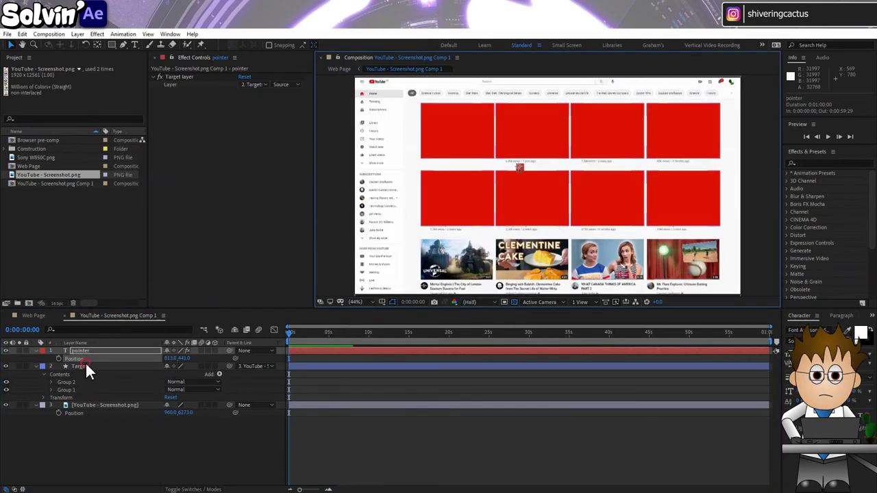
Move Targets below the YouTube screenshot layer and hide it
drag(86, 366, 61, 430)
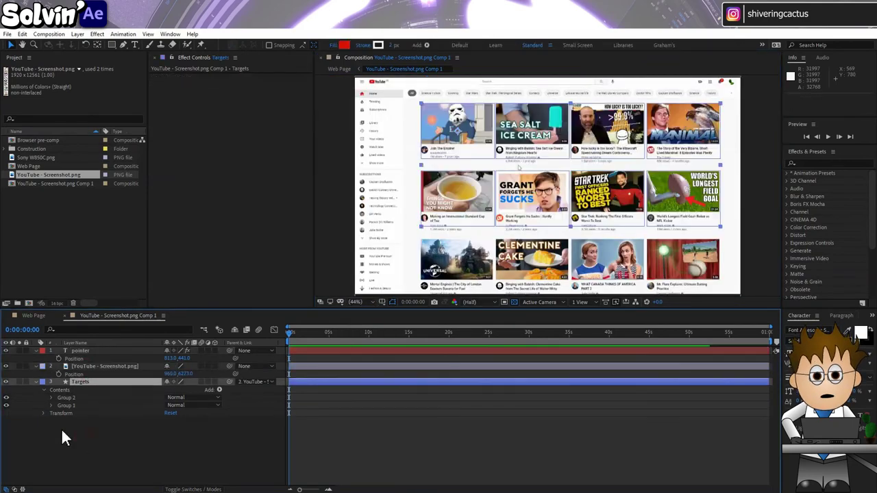
click(36, 382)
click(5, 382)
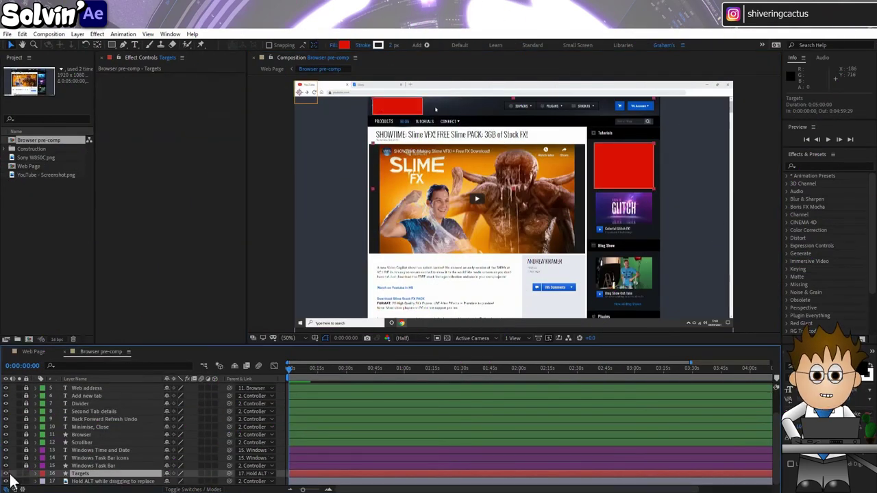
Hide Browser's target boxes, set Controller mouse position to 202, 293, then scrub it to about 1740
click(6, 474)
scroll(134, 448, up, 3)
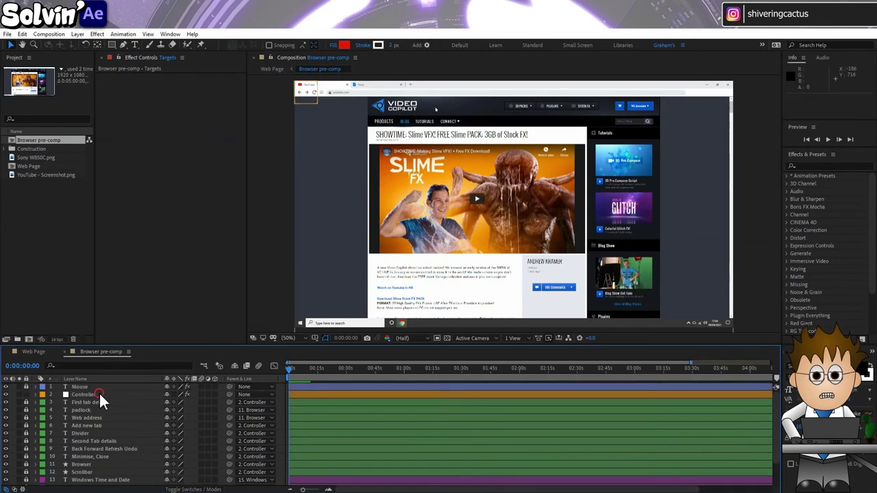
click(98, 394)
click(183, 112)
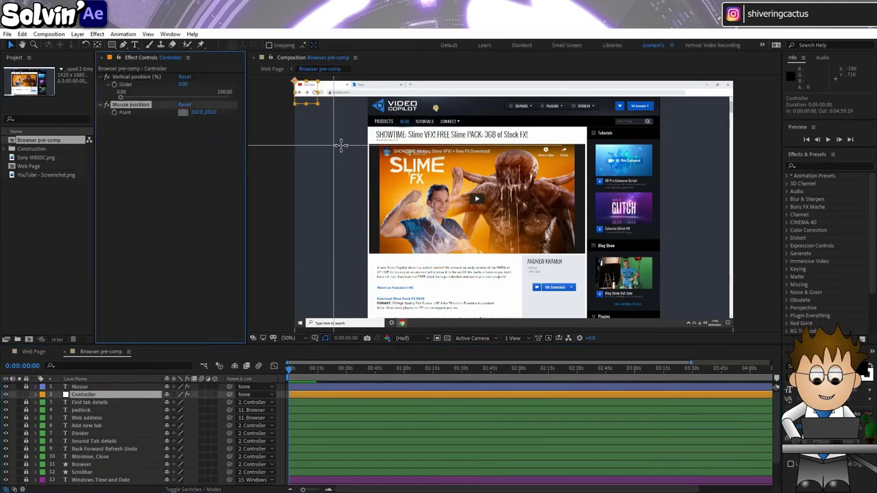
click(341, 145)
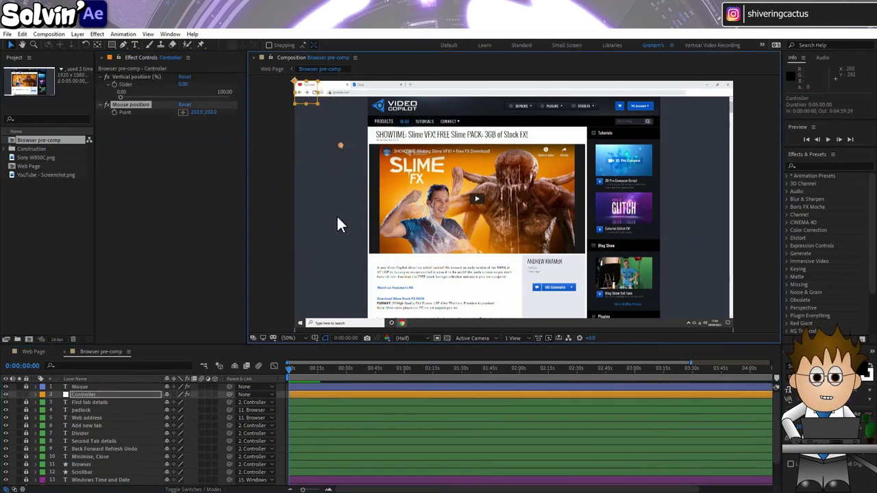
click(33, 352)
drag(176, 439, 240, 434)
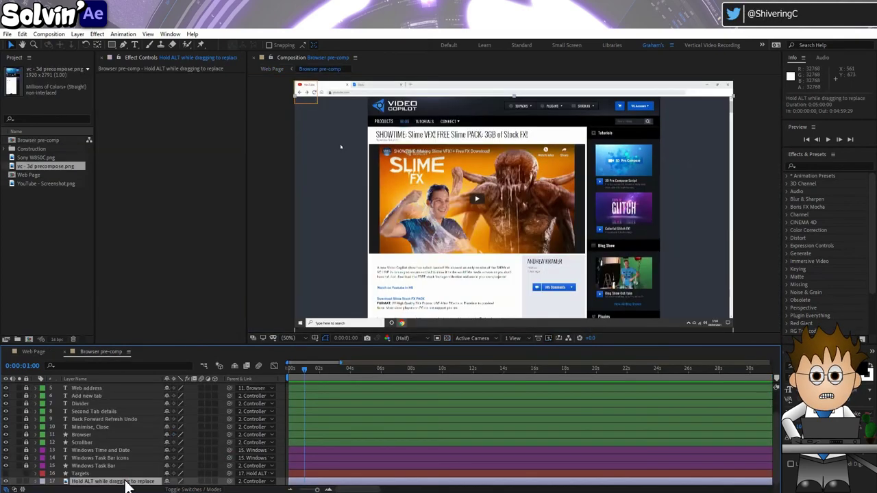
Duplicate the screenshot layer and replace its source with vc - 3d precompose.png
key(ctrl+d)
scroll(93, 439, down, 1)
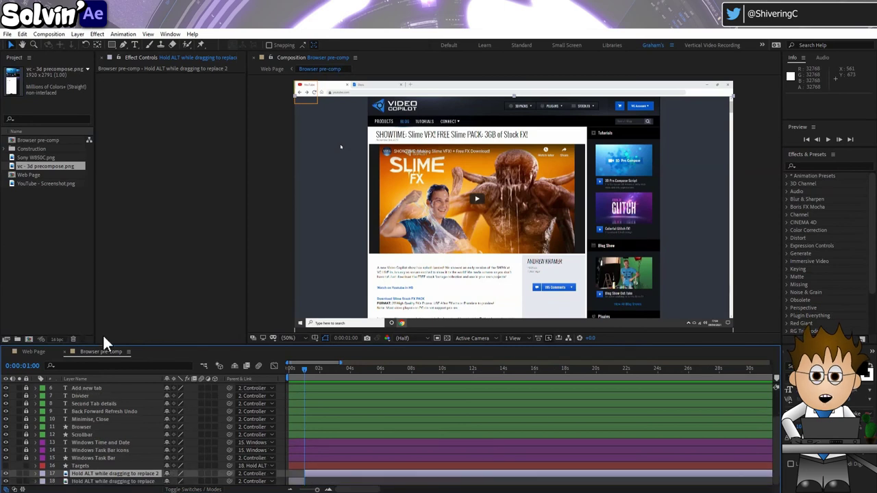
drag(38, 170, 105, 482)
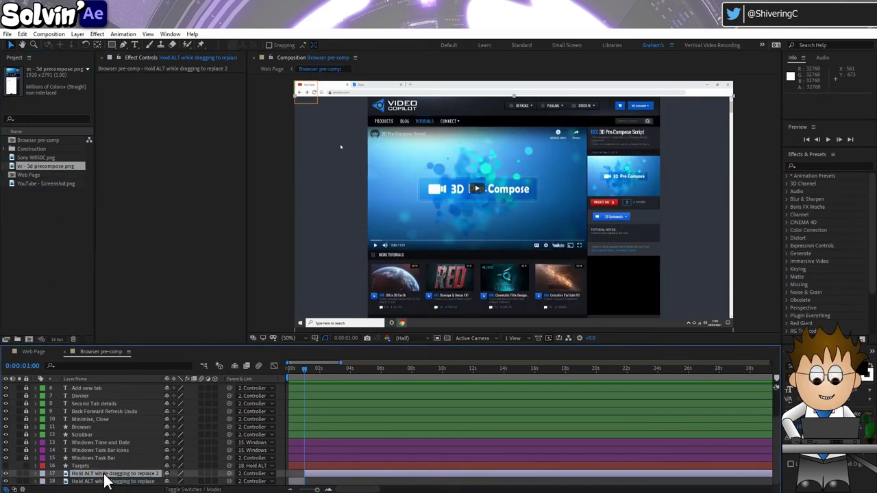
scroll(92, 425, up, 10)
Make a Targets 2 layer with red rectangles over the video, four thumbnails and right column
click(86, 386)
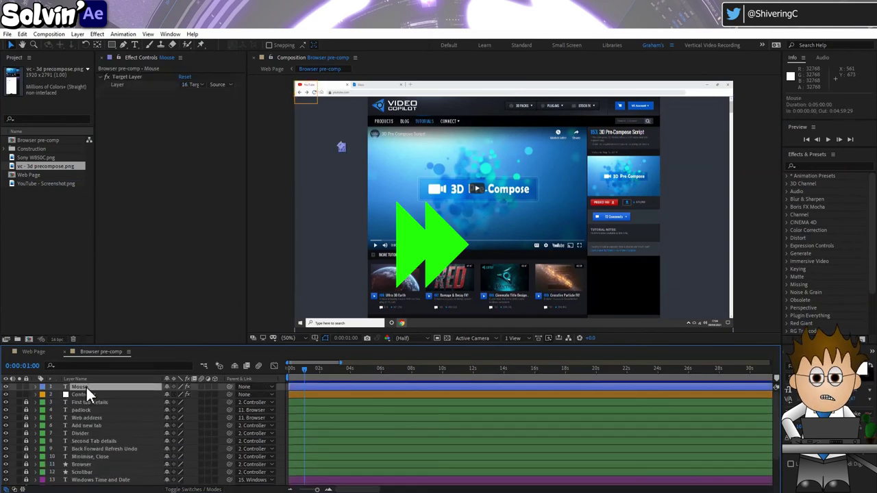
click(195, 84)
key(ctrl+z)
key(ctrl+z)
key(ctrl+z)
key(ctrl+z)
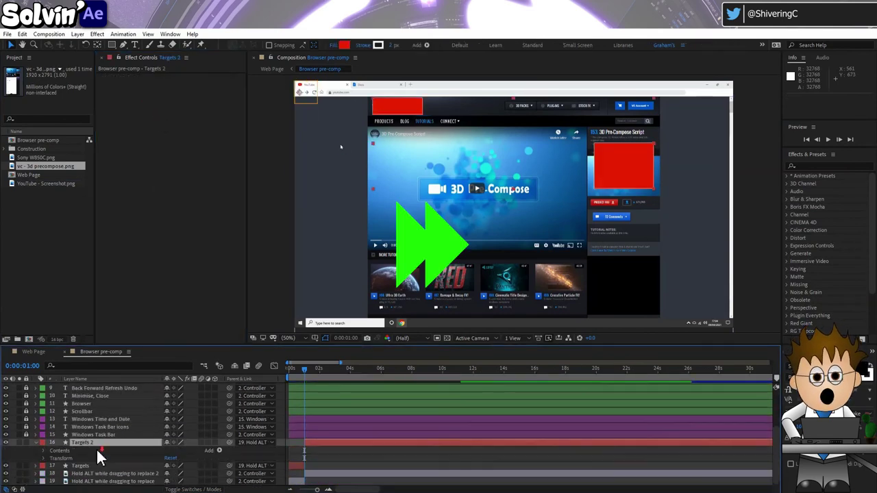
key(ctrl+z)
key(ctrl+z)
key(ctrl+z)
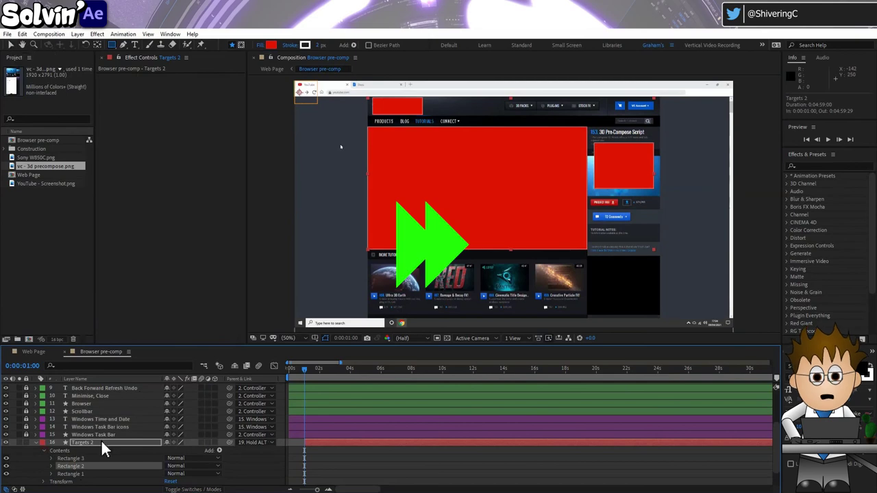
key(ctrl+shift+z)
key(ctrl+shift+z)
key(ctrl+shift+z)
key(ctrl+shift+z)
key(ctrl+shift+z)
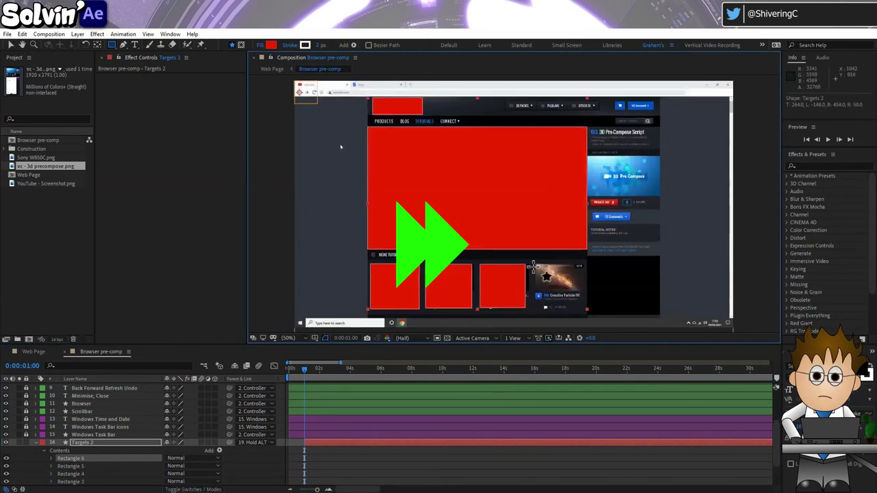
key(ctrl+shift+z)
key(ctrl+shift+z)
key(ctrl+shift+z)
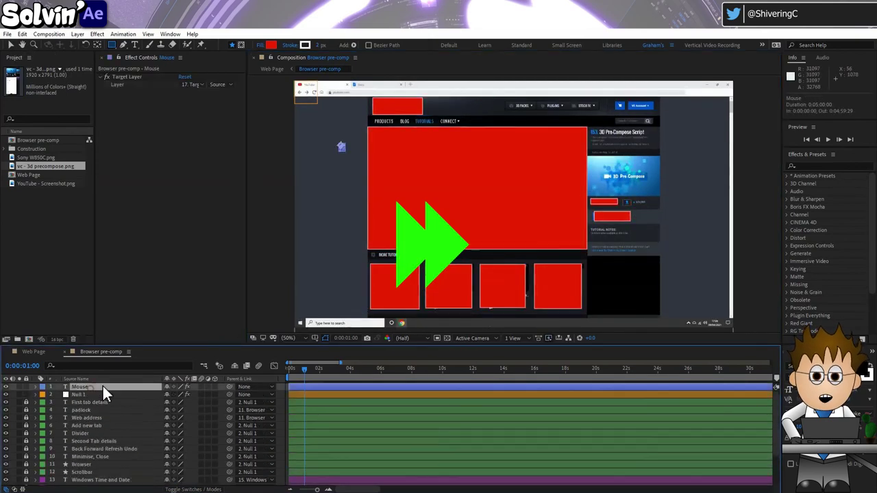
Duplicate the Mouse layer as Mouse 2 and set its Target Layer to Targets 2
key(ctrl+d)
click(192, 85)
click(205, 231)
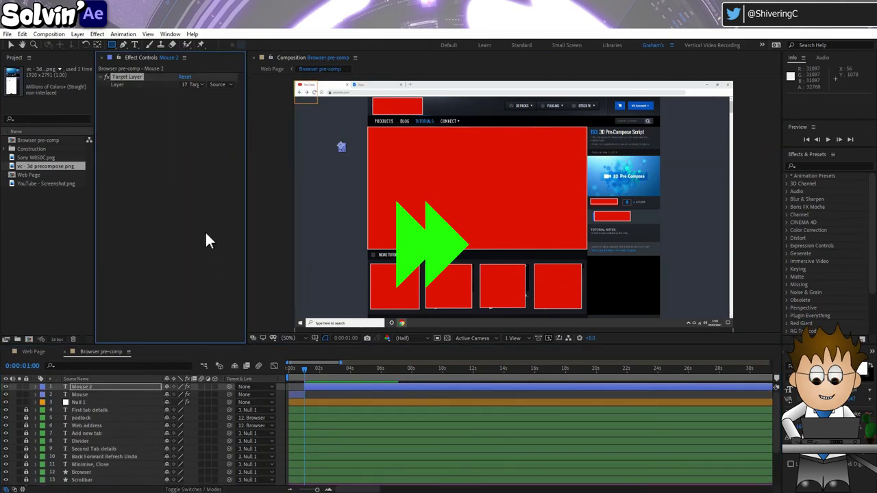